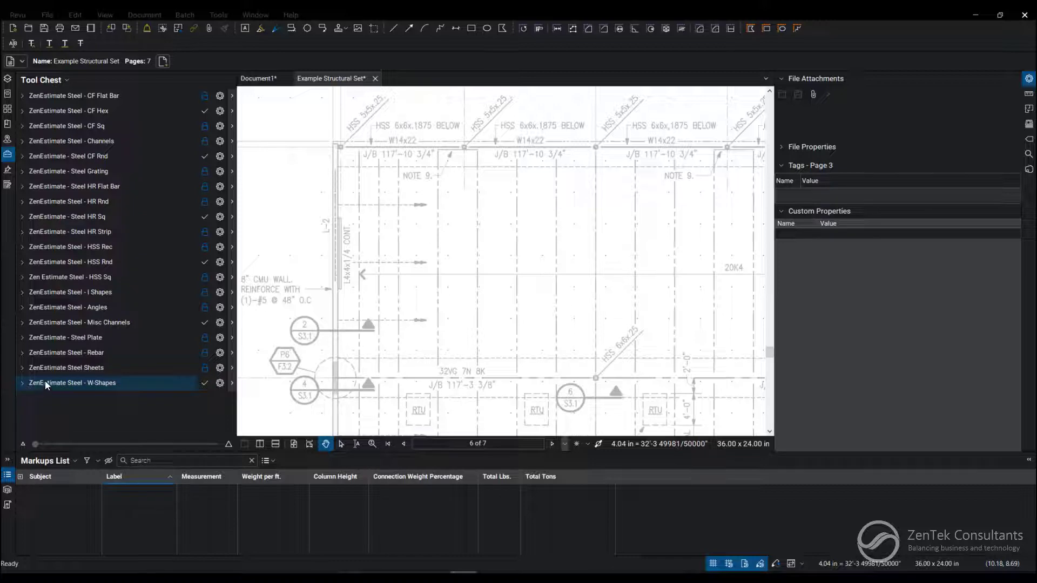
scroll(423, 166, up, 2)
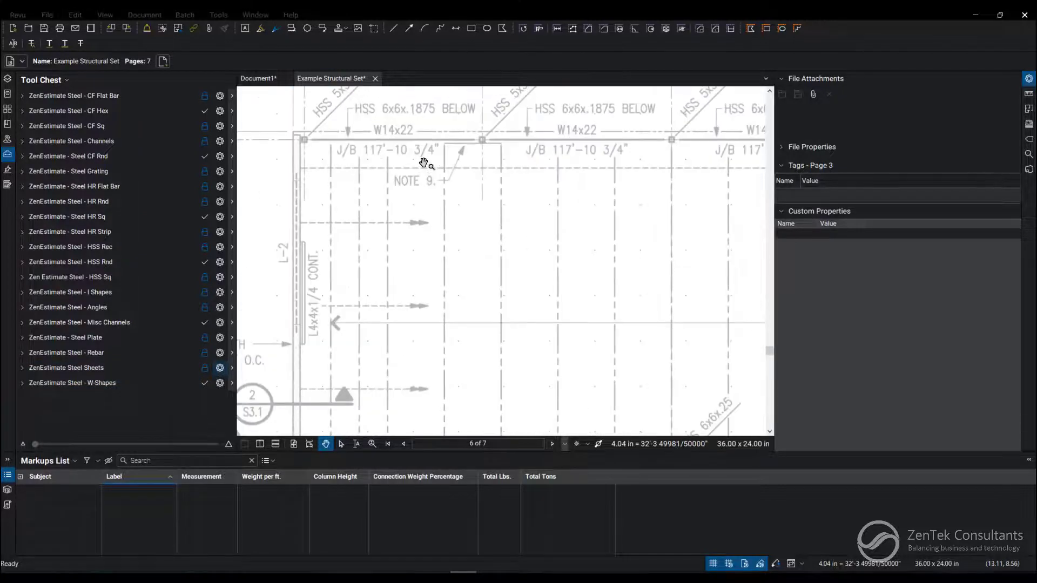
scroll(437, 168, up, 1)
scroll(458, 168, up, 1)
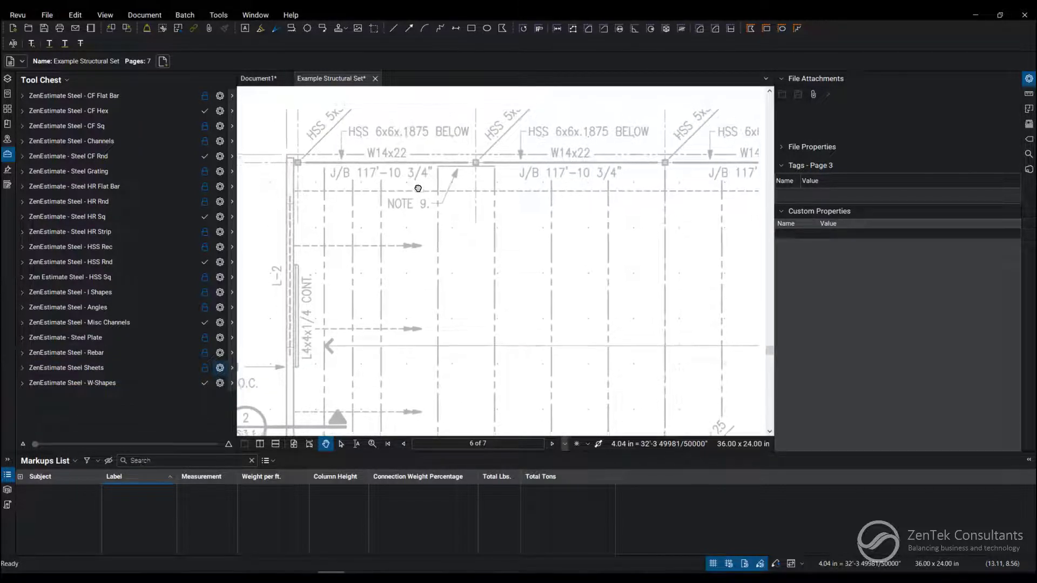
- Measure a 15'-2" W14 Beam along the top beam line and weight it W14x22 (333.74 lbs)
click(21, 381)
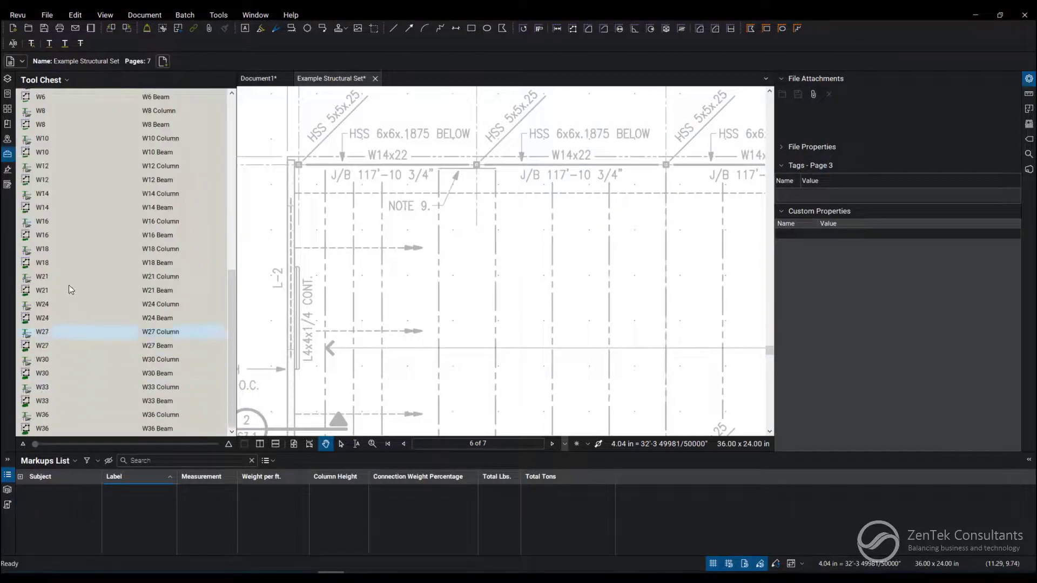
click(41, 209)
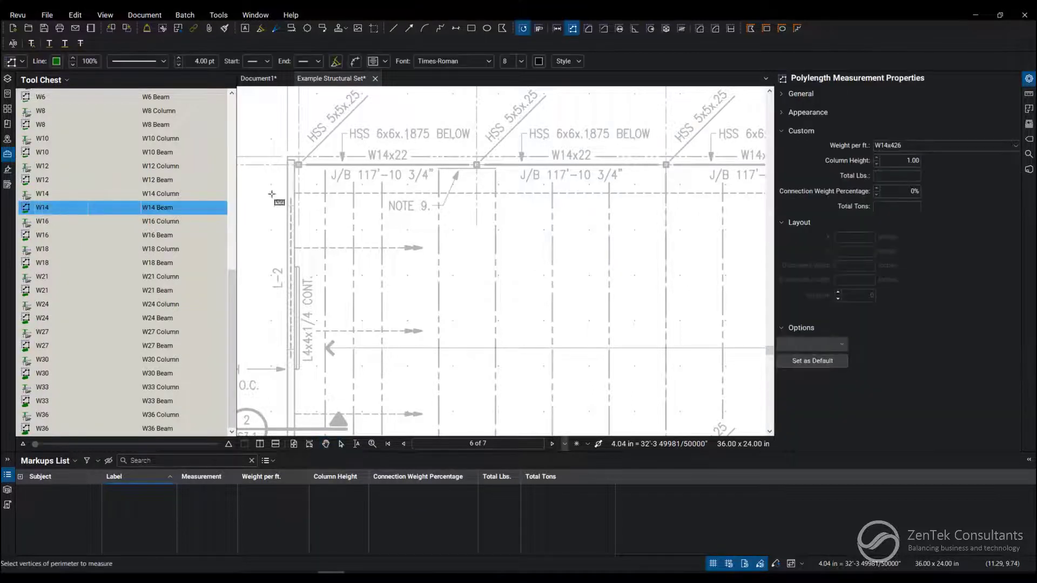
click(300, 164)
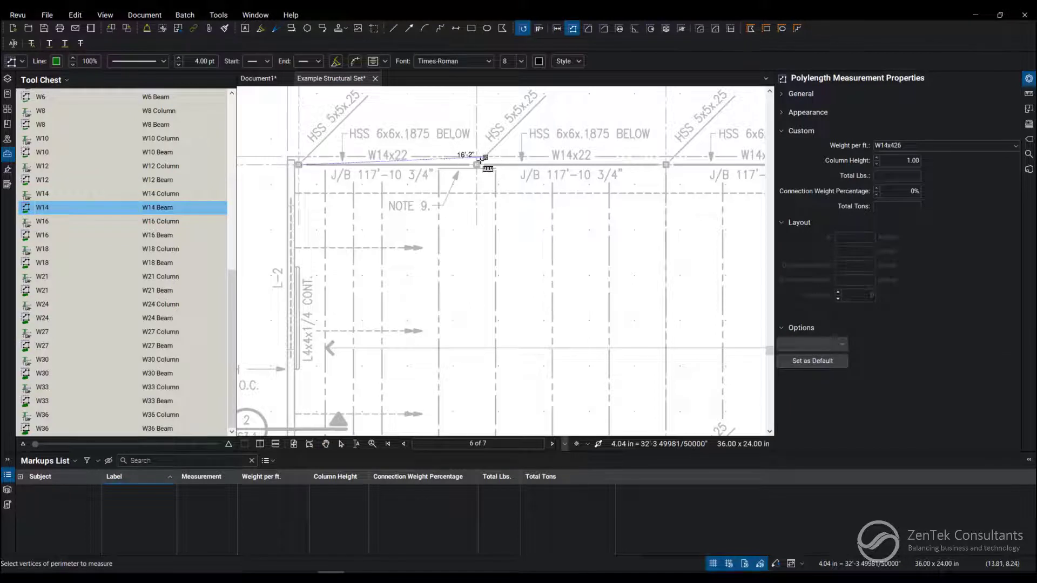
scroll(476, 164, up, 1)
scroll(476, 165, up, 1)
double_click(477, 166)
key(Escape)
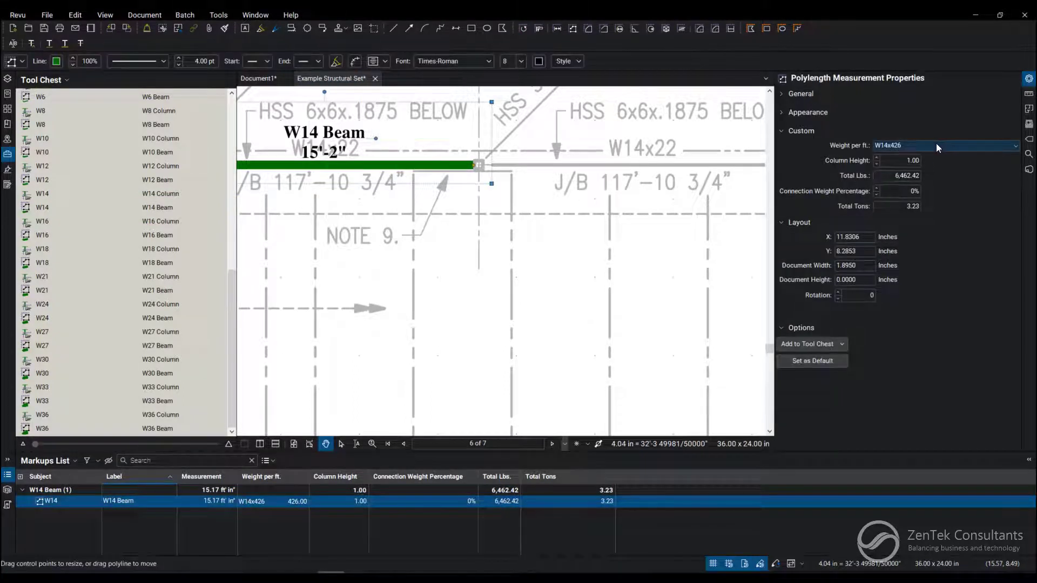
click(954, 146)
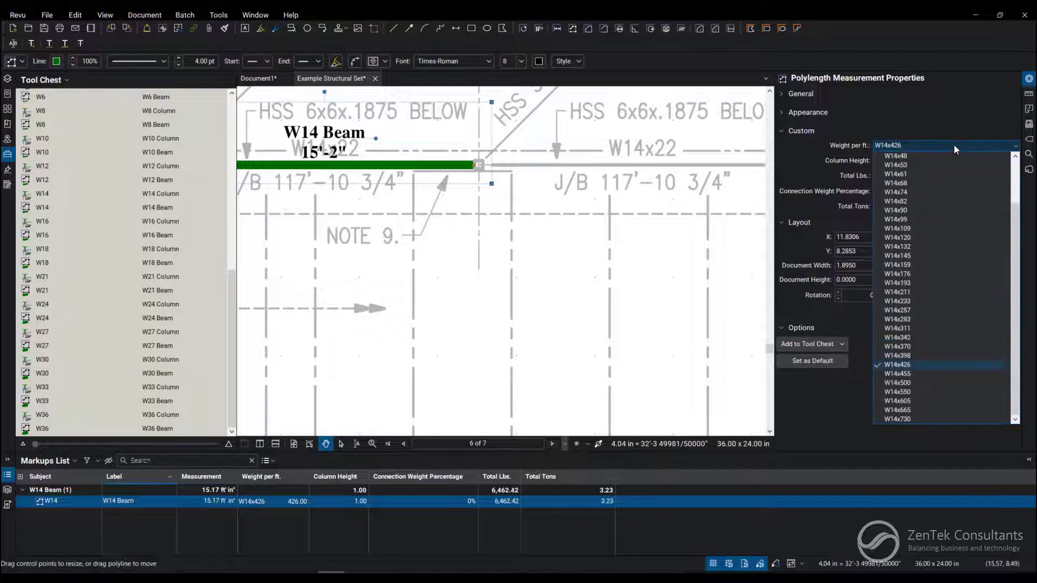
scroll(972, 263, up, 2)
scroll(973, 264, up, 1)
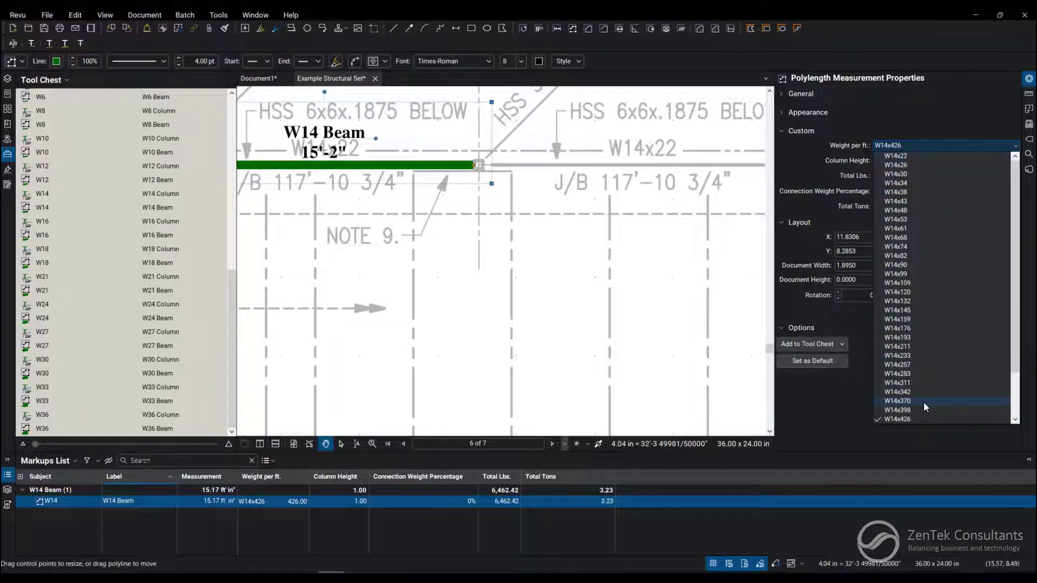
click(925, 155)
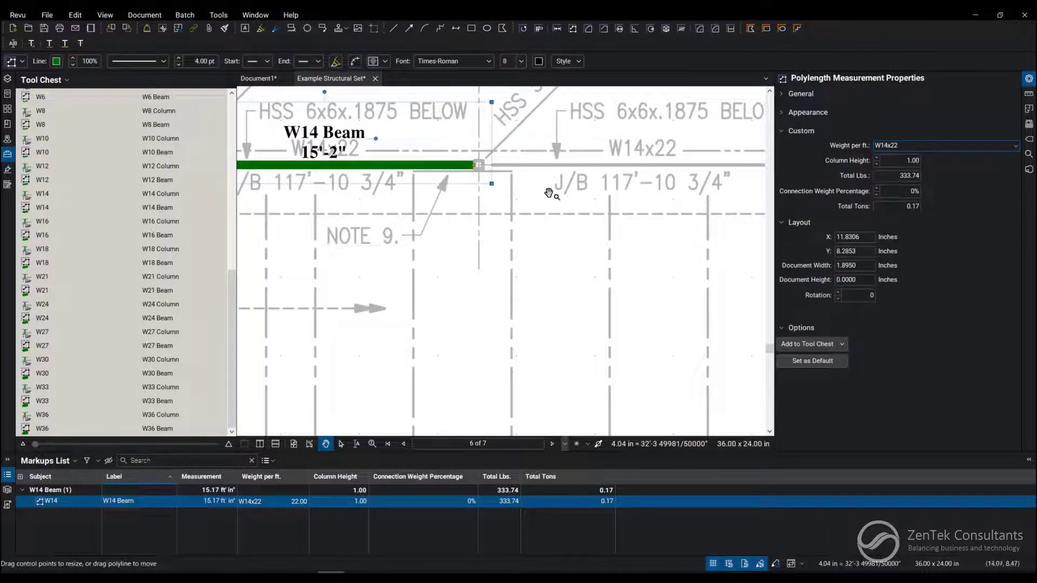
scroll(548, 203, down, 2)
- Duplicate the W14 beam and stretch the copy 16'-3" to the next column (691.68 lbs total)
click(547, 219)
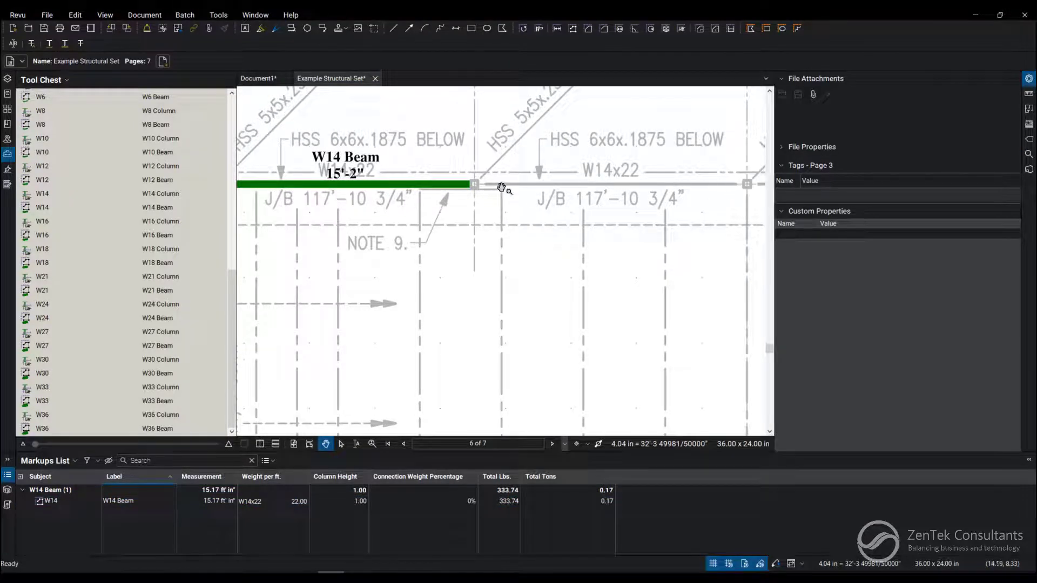
click(455, 193)
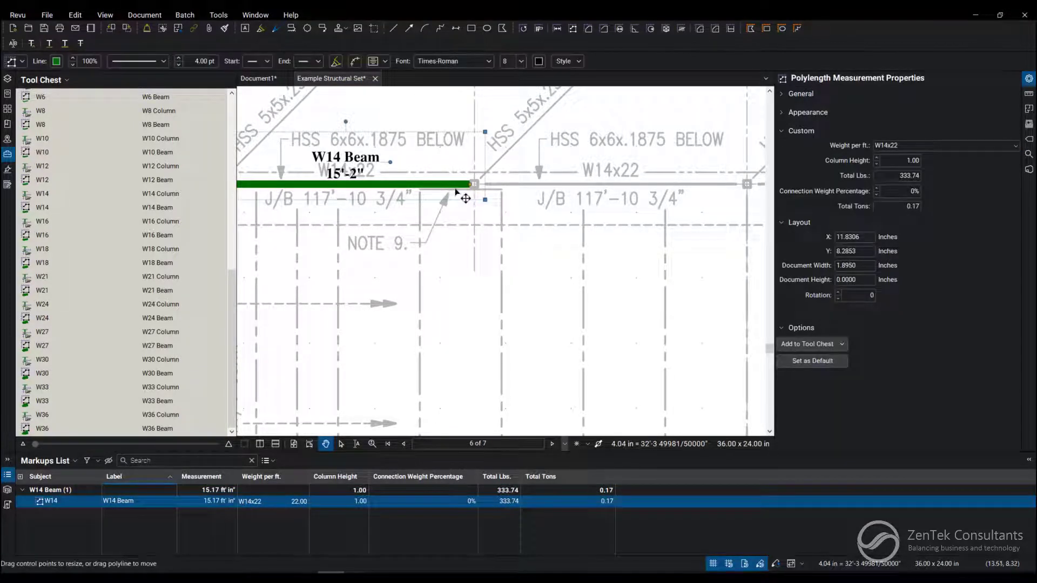
key(ctrl+v)
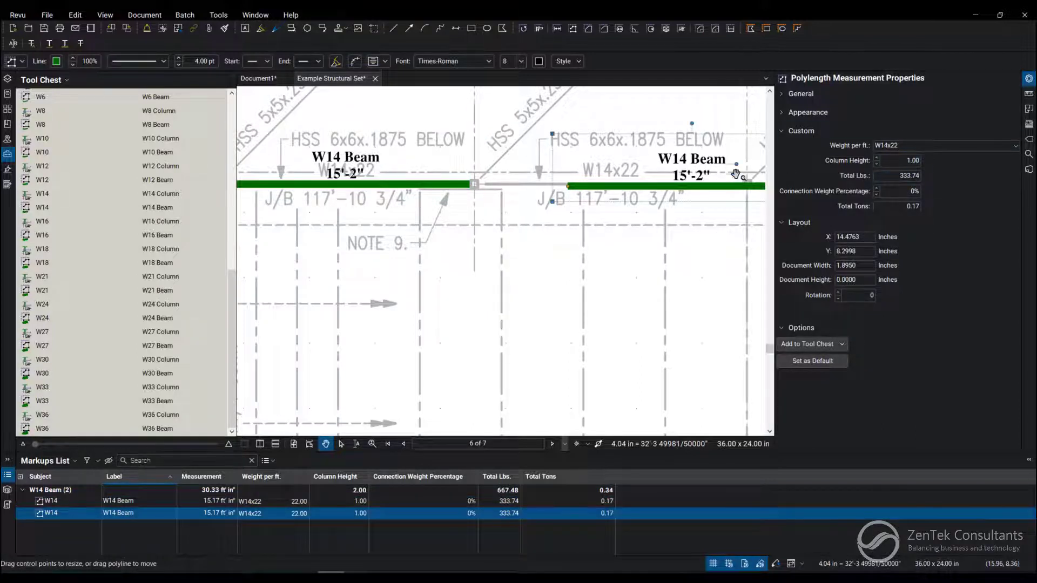
drag(651, 196, 560, 197)
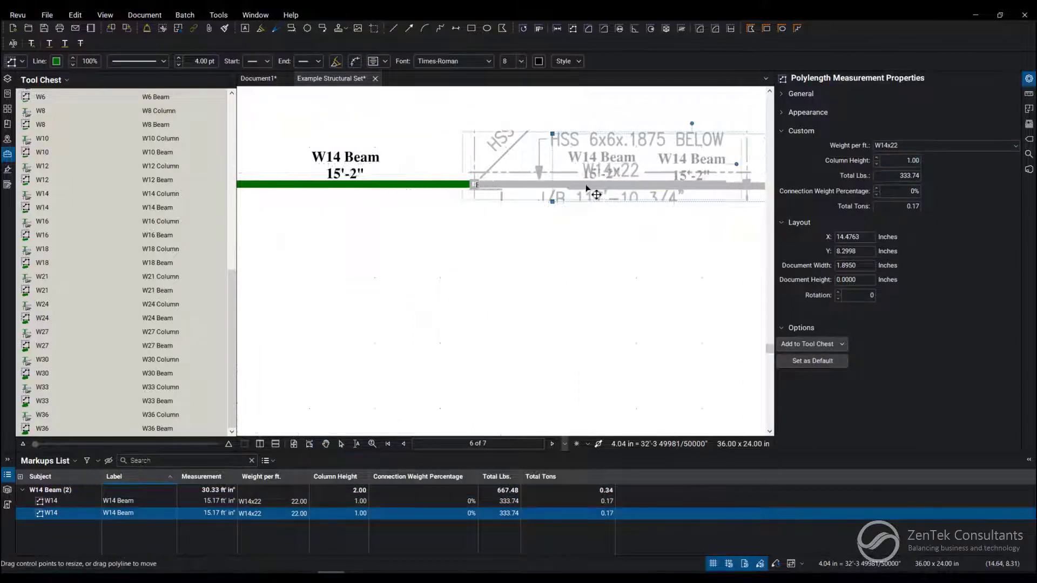
scroll(720, 197, up, 1)
scroll(621, 201, up, 1)
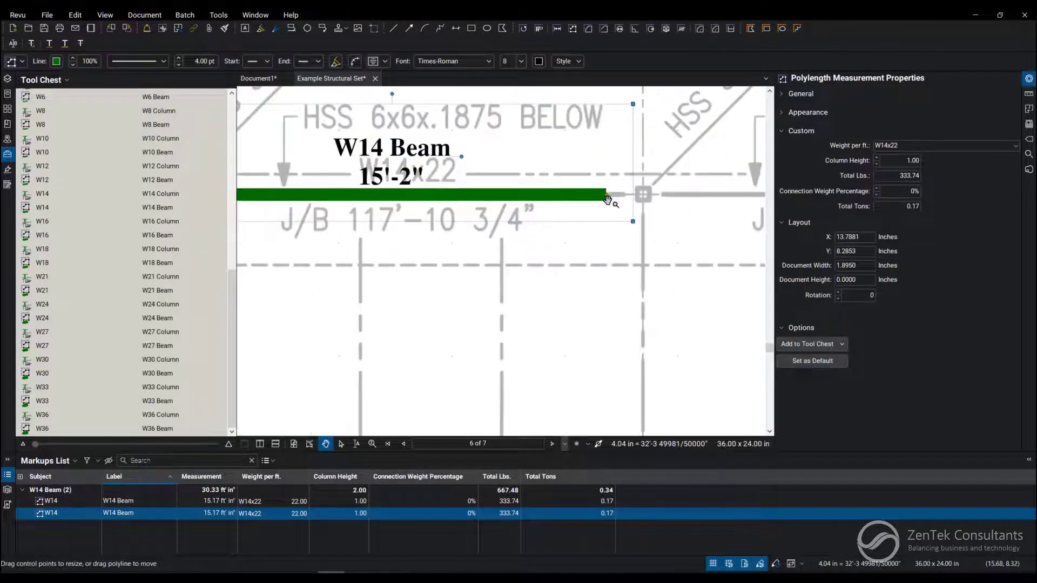
drag(607, 197, 641, 195)
scroll(611, 208, down, 1)
scroll(567, 243, down, 2)
scroll(470, 396, down, 1)
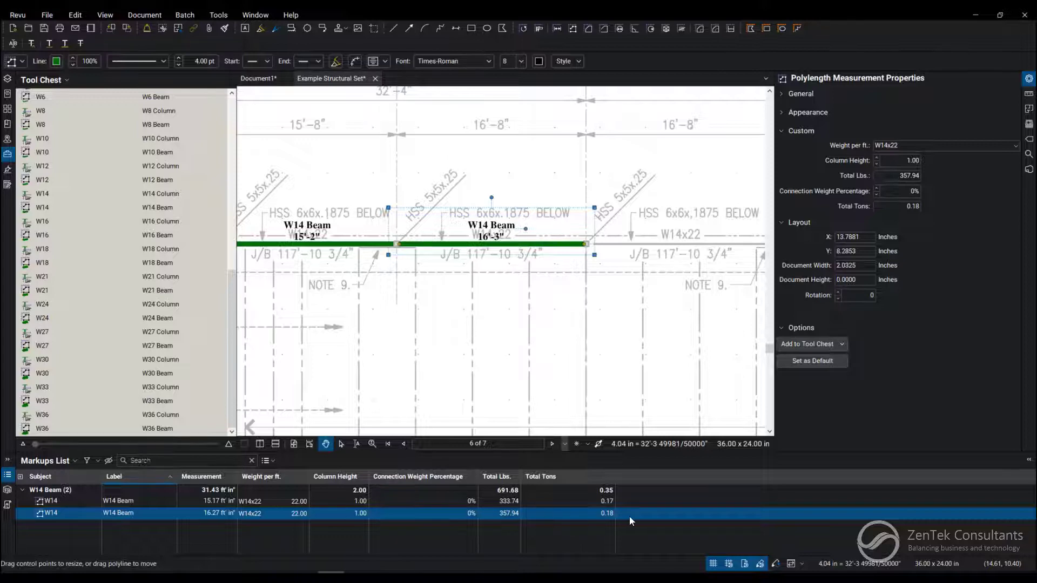
scroll(406, 280, down, 1)
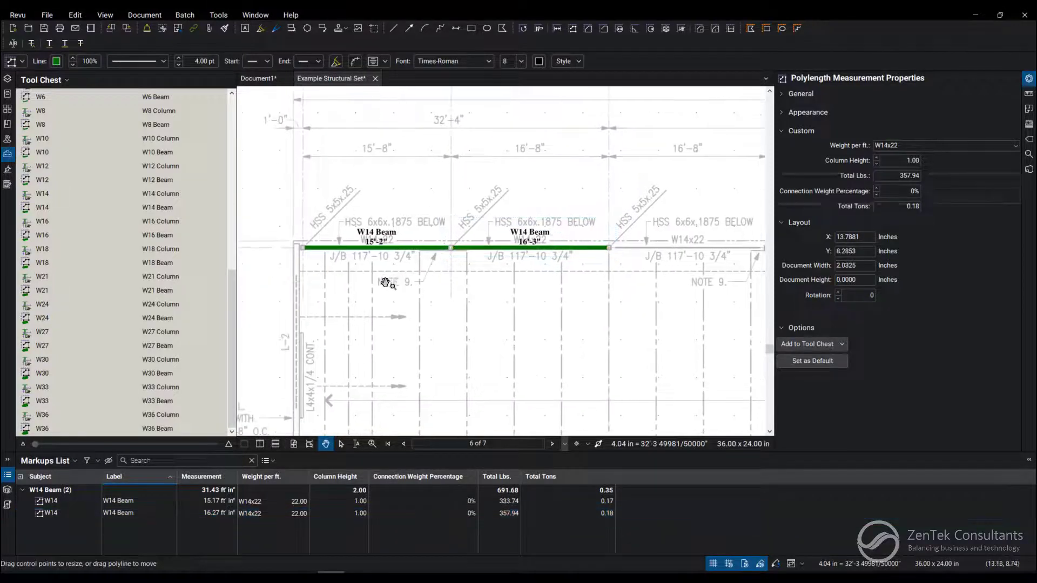
click(387, 282)
scroll(355, 285, up, 2)
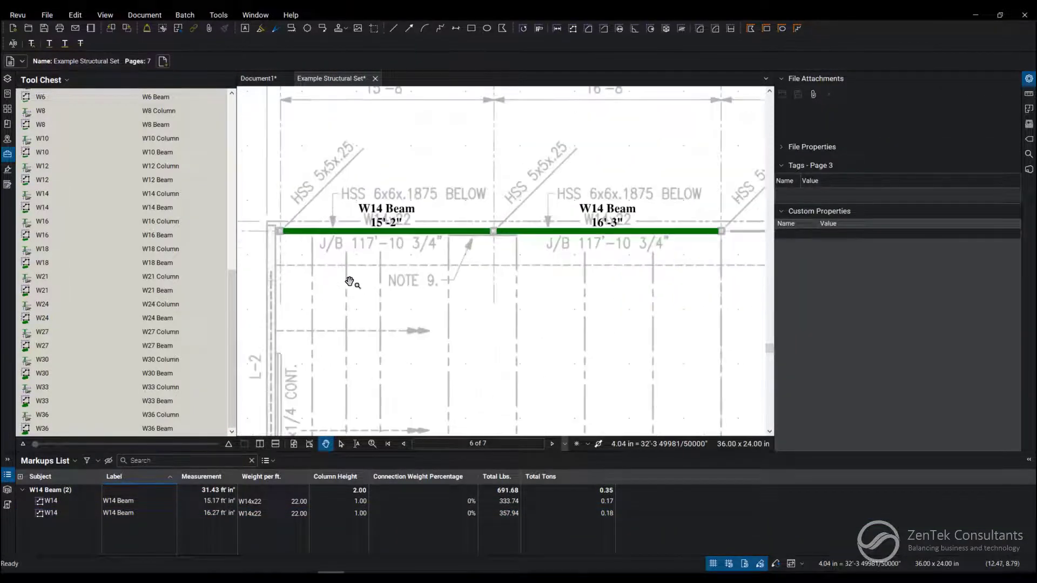
mouse_move(352, 283)
mouse_down()
mouse_move(405, 185)
mouse_move(379, 169)
mouse_up()
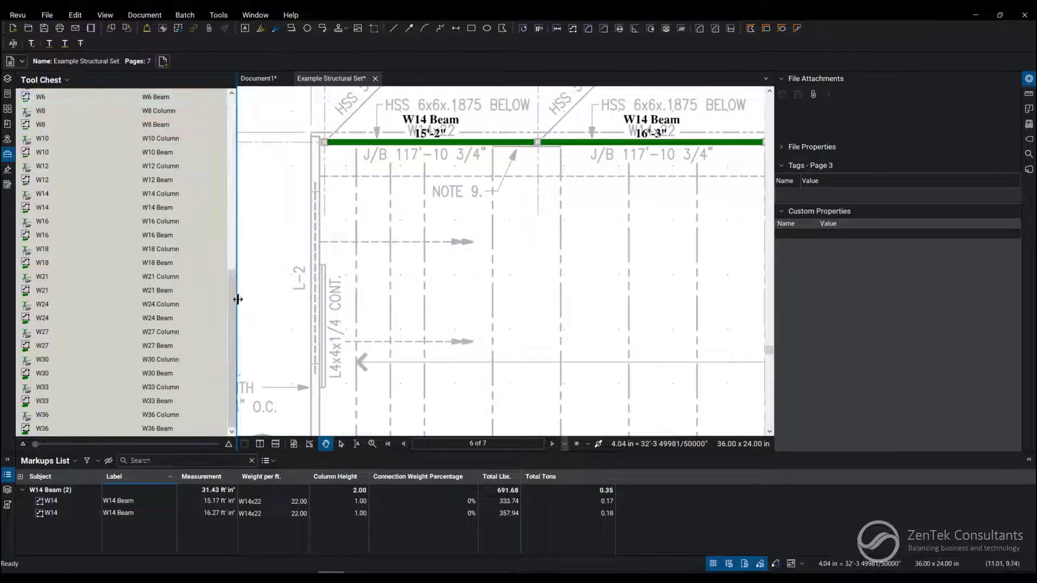
drag(234, 295, 233, 155)
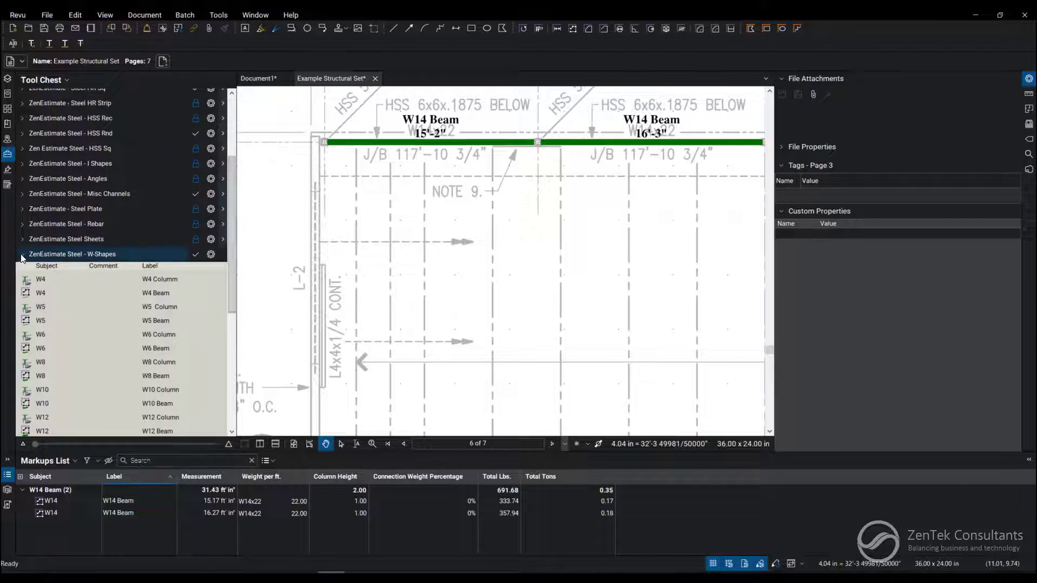
- Place three HSS 5x5 Column counts at the beam ends and junction (359.10 lbs)
click(23, 255)
drag(409, 213, 384, 304)
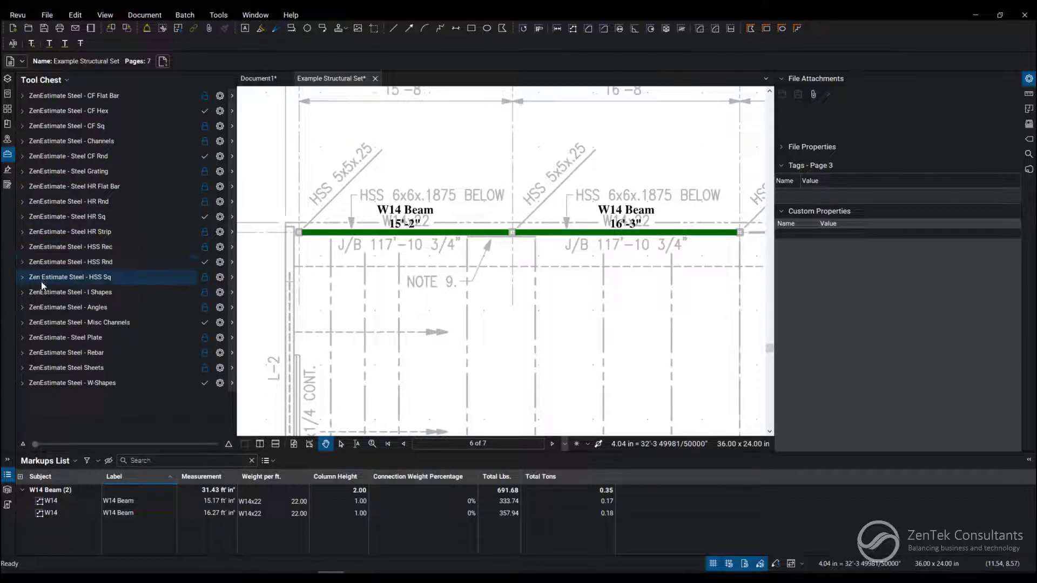
click(21, 278)
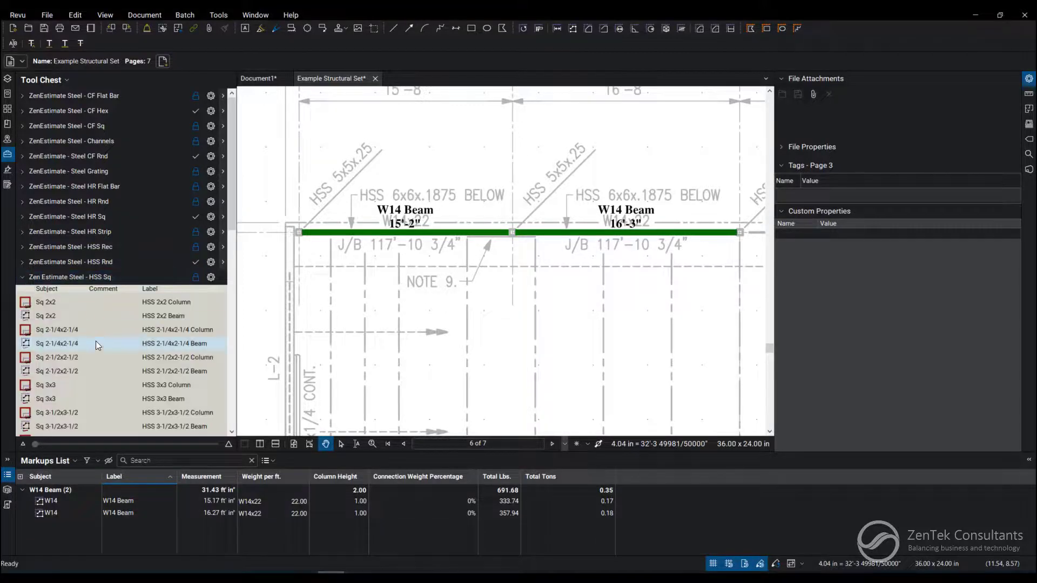
scroll(97, 348, down, 5)
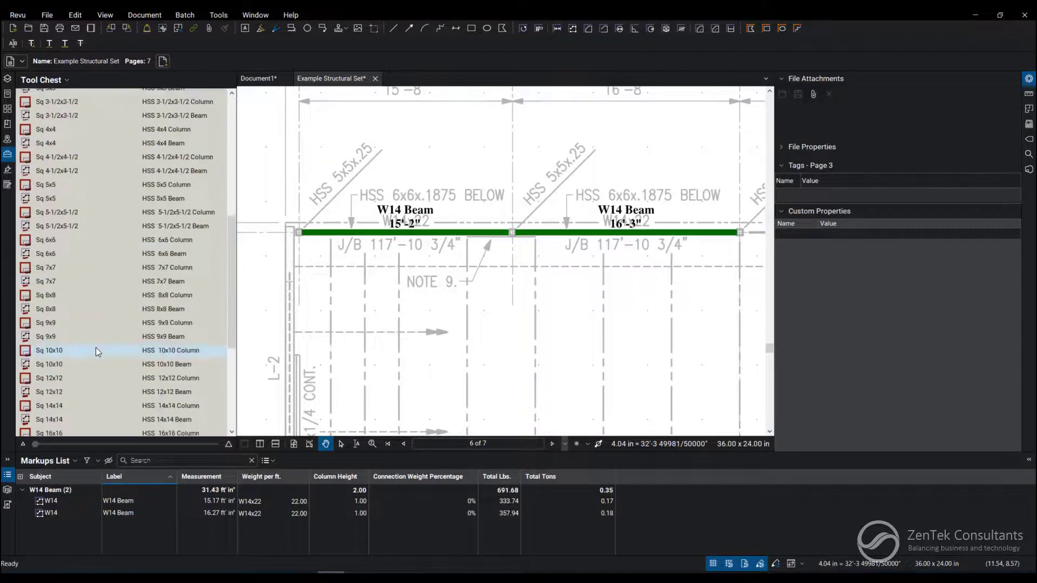
click(61, 186)
click(299, 233)
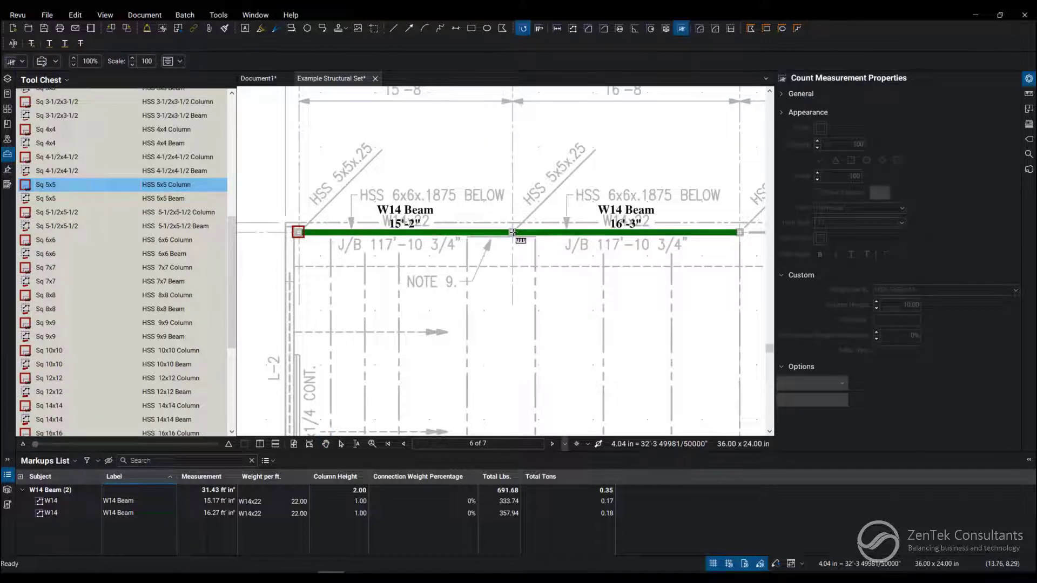
click(512, 233)
click(740, 232)
key(Escape)
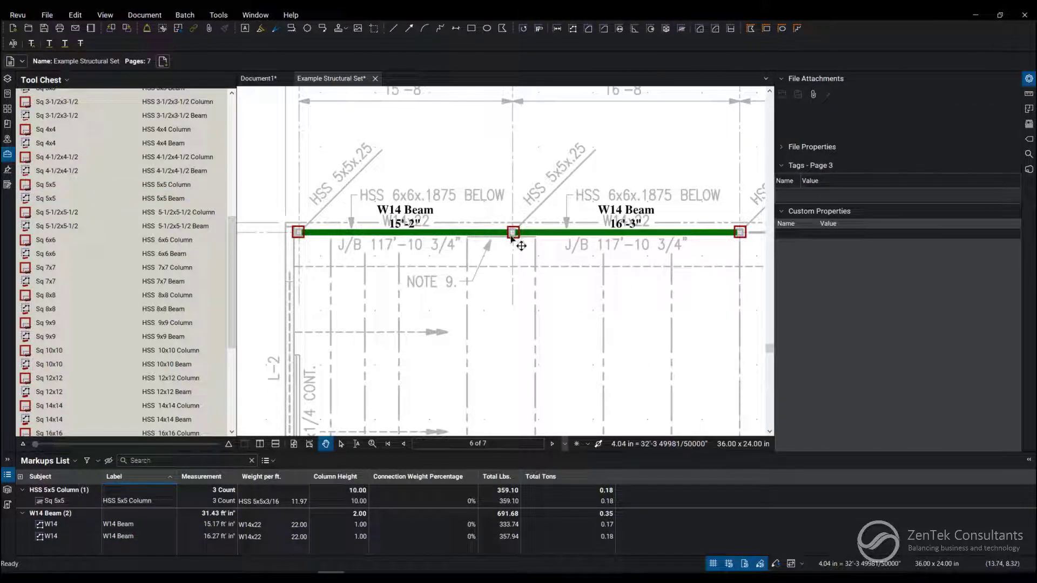
- Set the HSS 5x5 columns to HSS 5x5x1/4 weight and 12 column height (562.32 lbs)
click(513, 235)
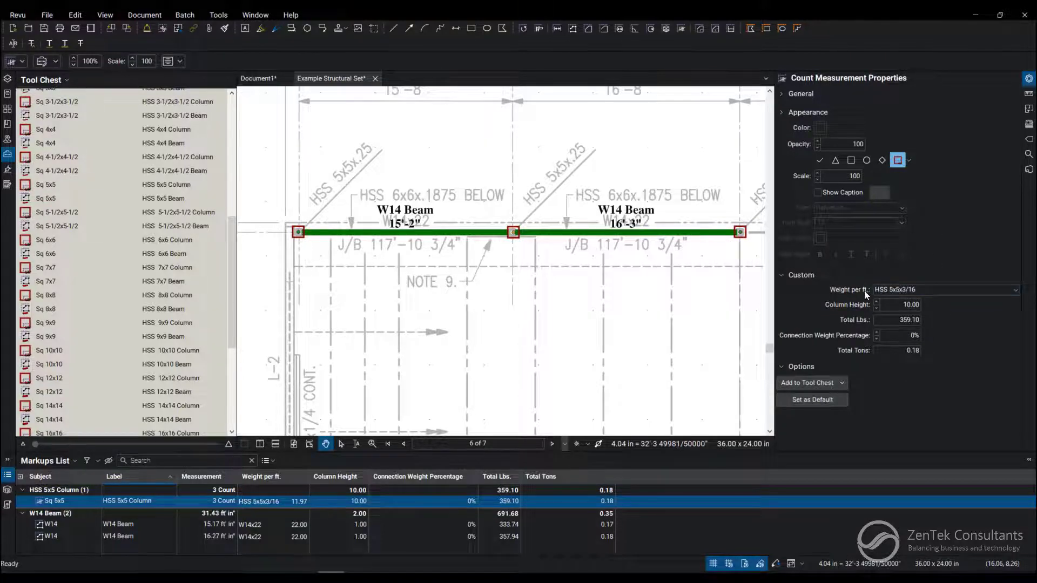
click(970, 294)
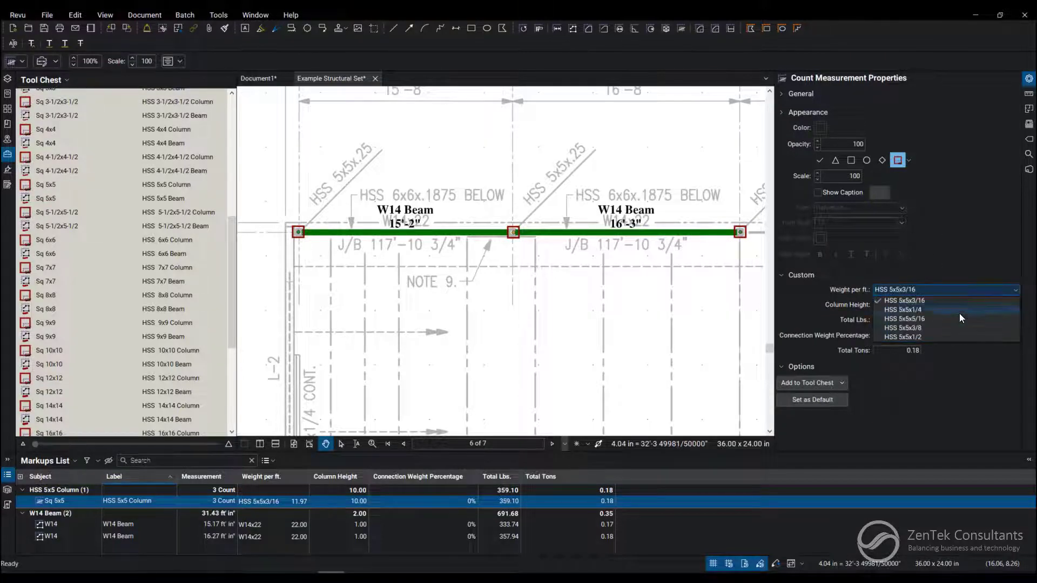
click(921, 310)
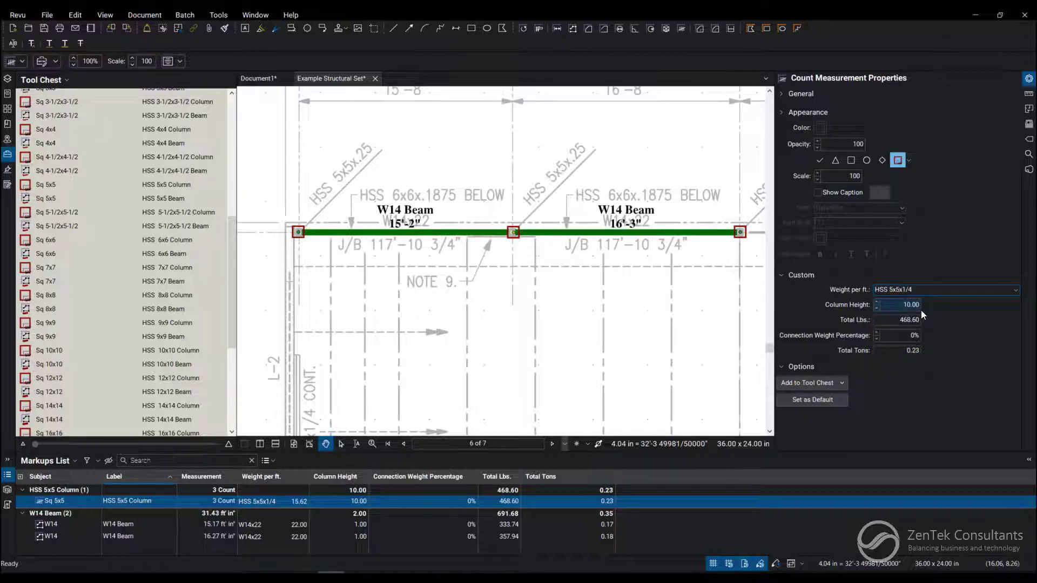
double_click(911, 306)
text(12)
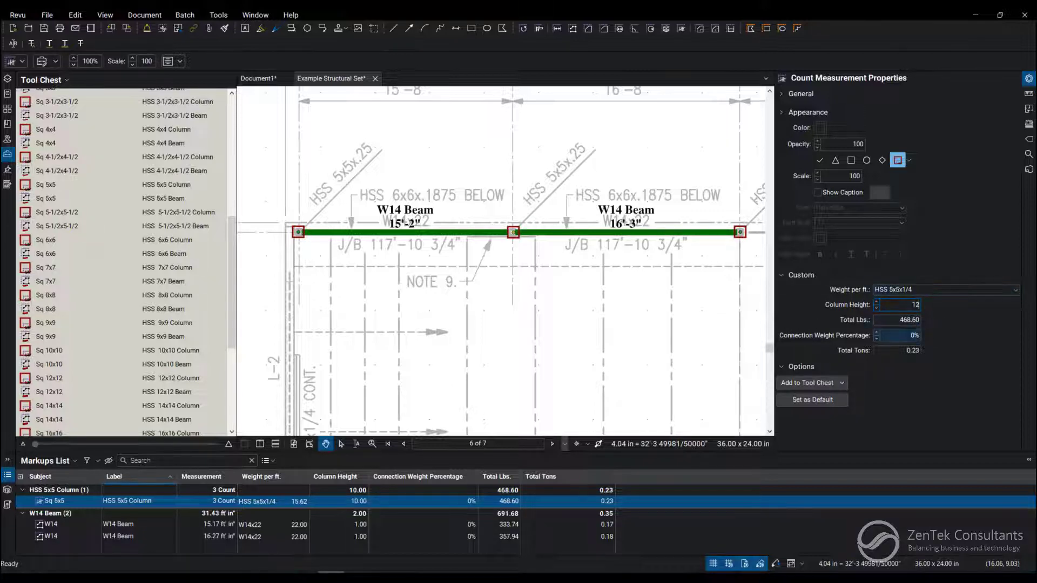
click(899, 334)
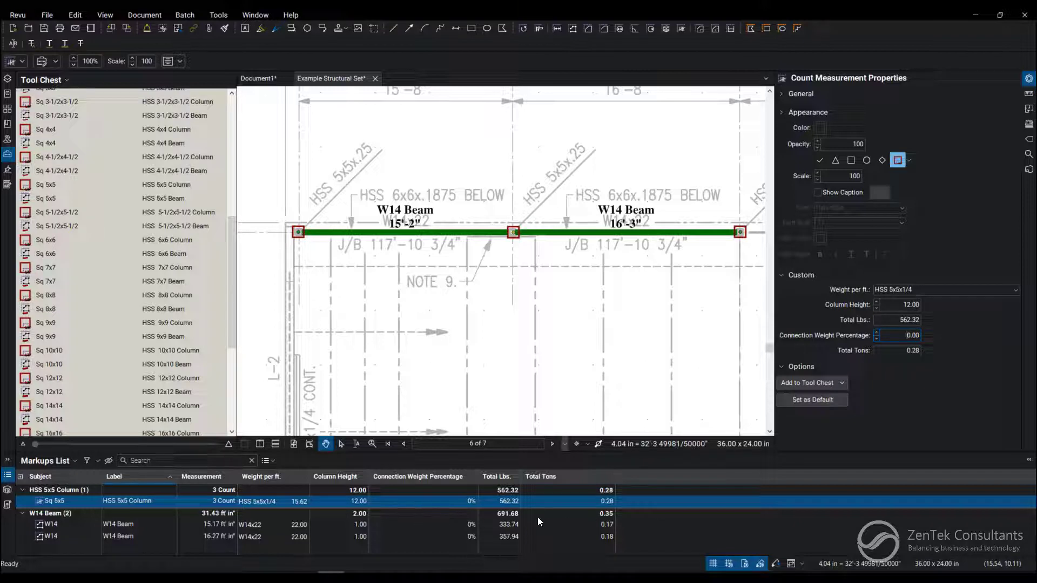
scroll(491, 341, down, 1)
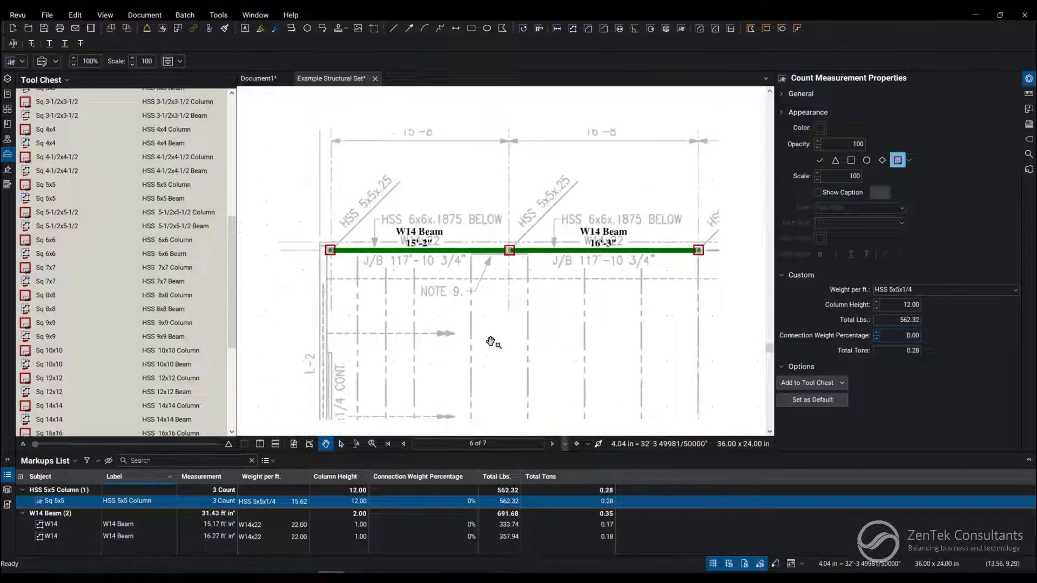
- Pan to the CMU wall and expand the ZenEstimate Steel - Rebar tool set
drag(490, 332, 498, 248)
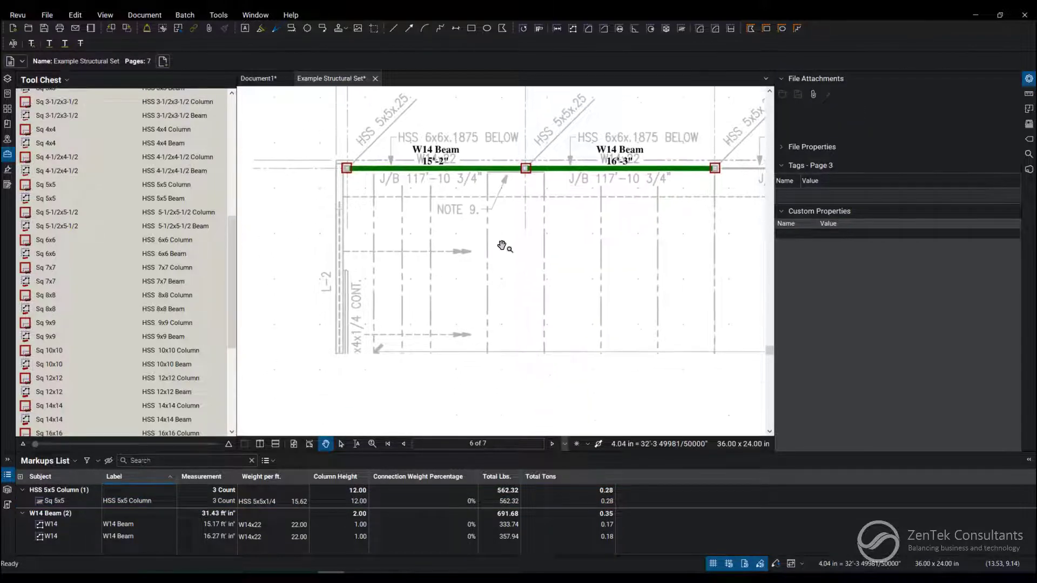
drag(453, 291, 501, 265)
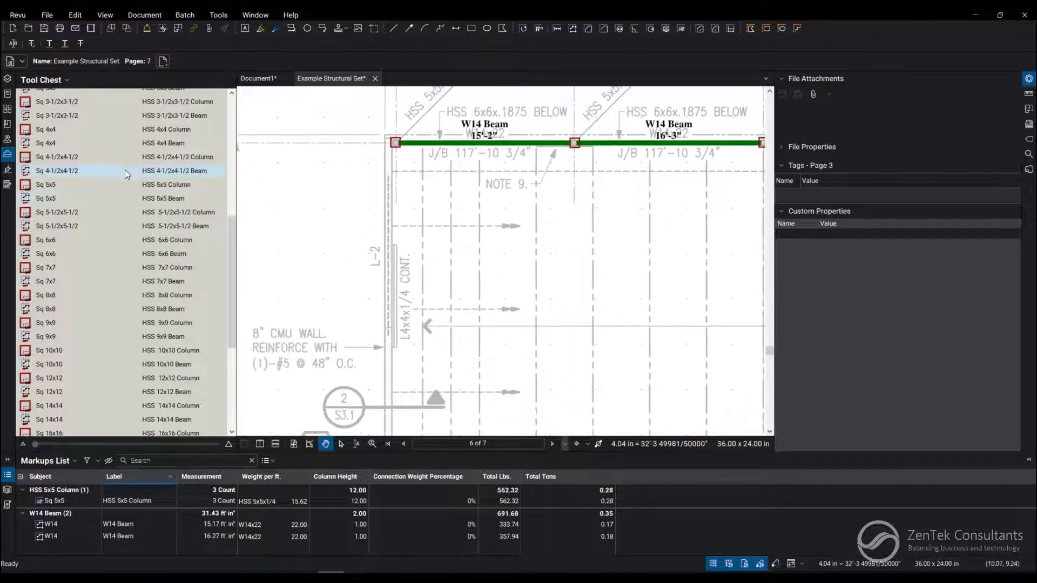
scroll(104, 159, up, 5)
scroll(104, 159, up, 5)
click(24, 278)
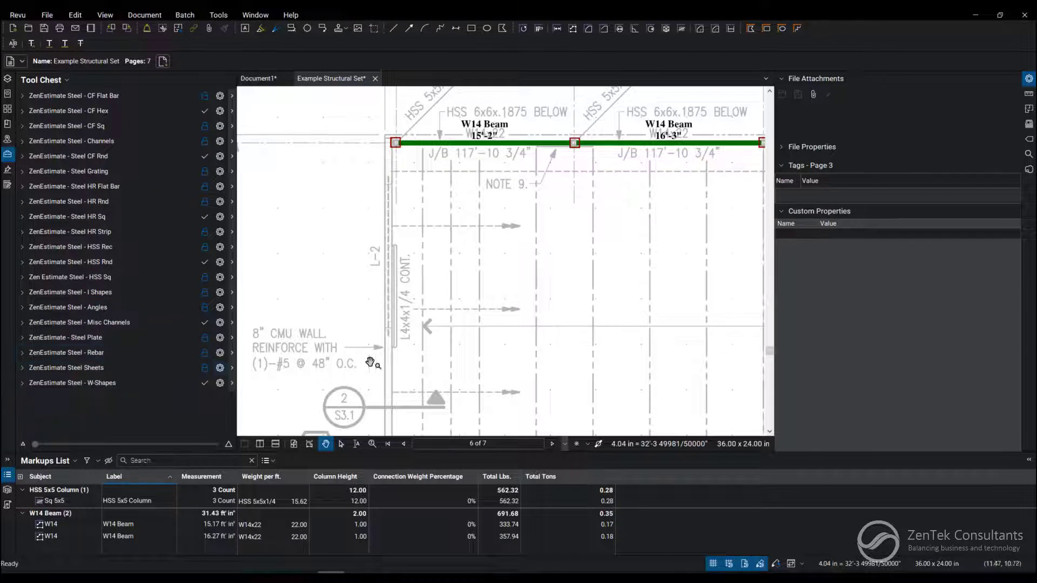
click(22, 354)
click(22, 354)
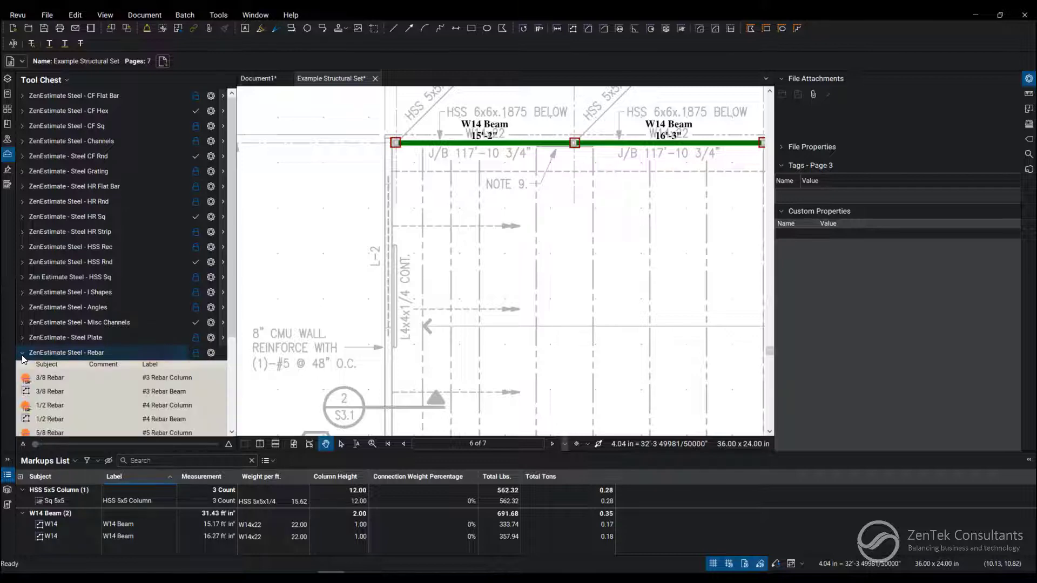
scroll(118, 377, down, 3)
scroll(341, 213, down, 1)
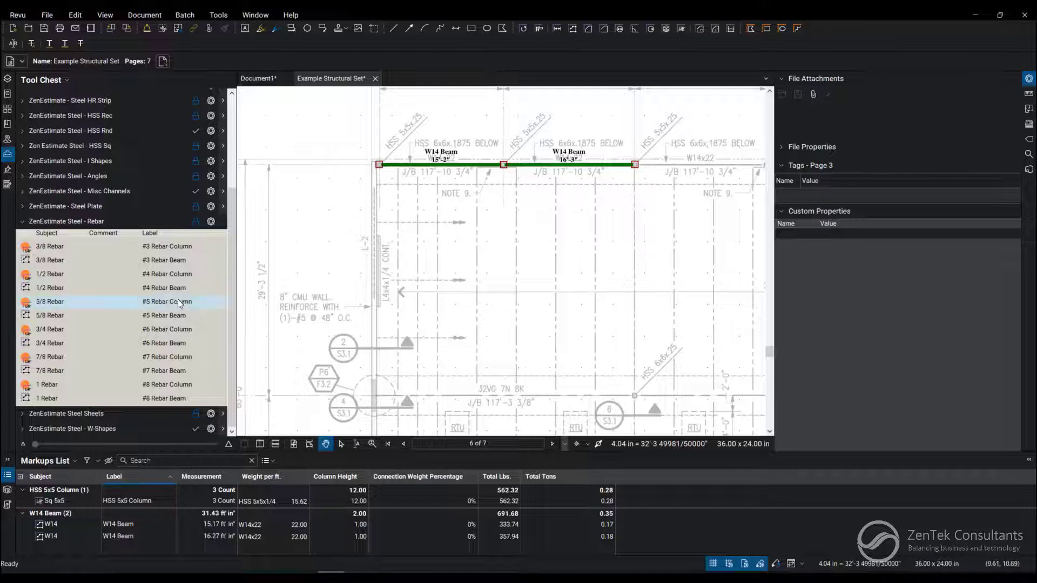
- Place seven #5 Rebar Column counts along the CMU wall
click(56, 303)
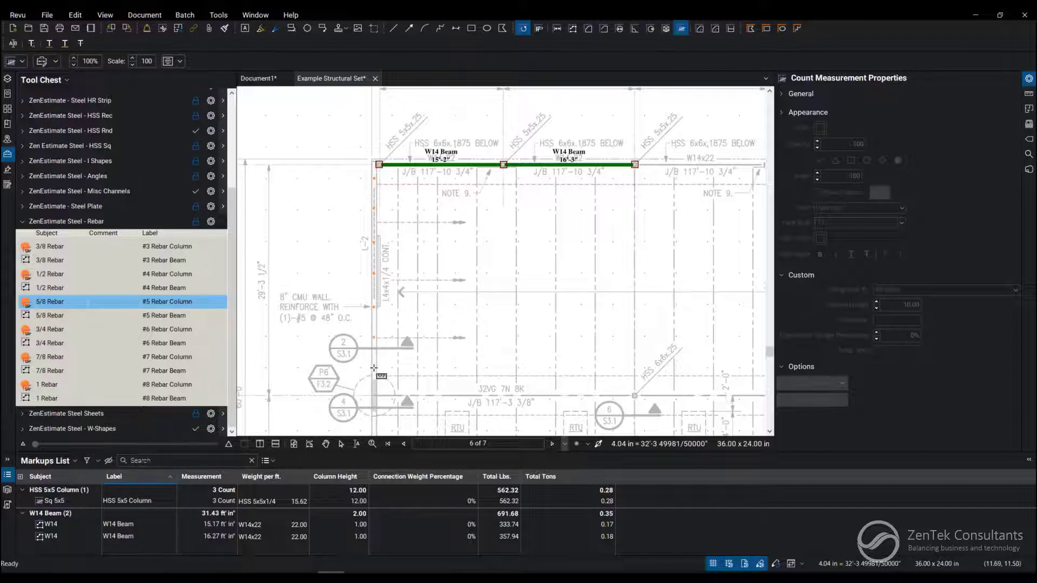
key(Escape)
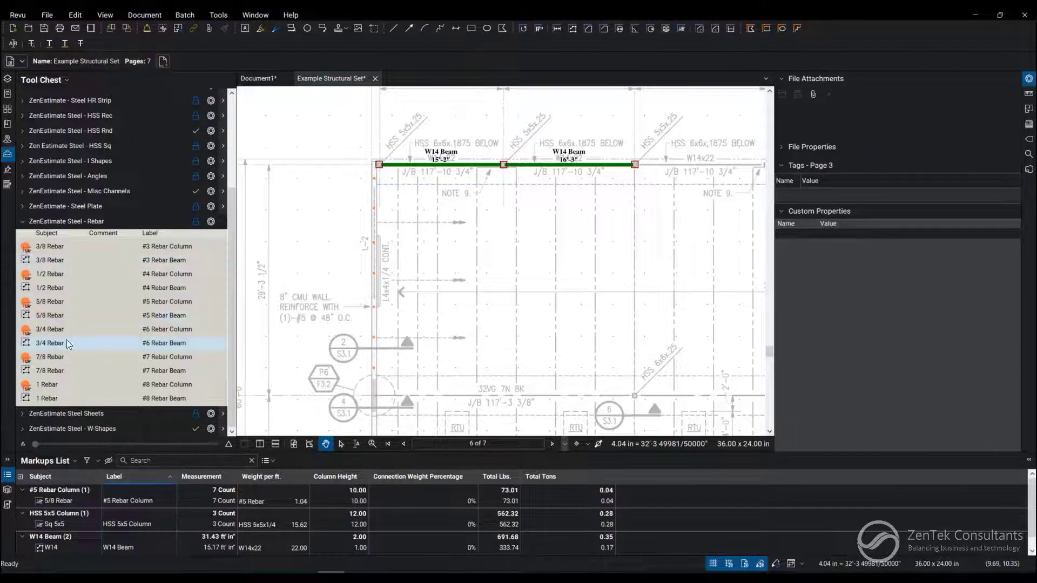
click(69, 304)
key(Escape)
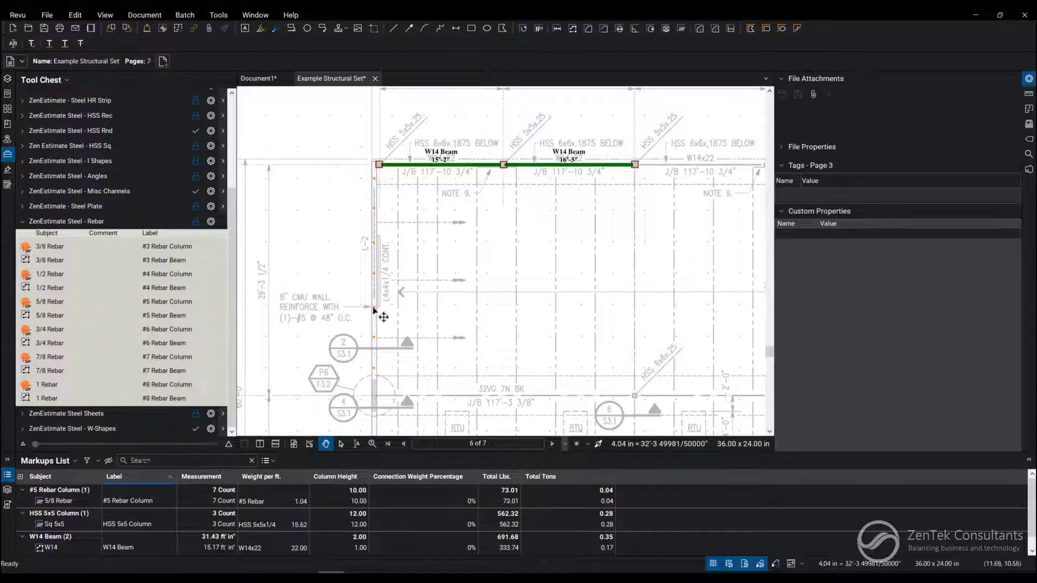
- Set the #5 rebar count's column height to 12 (87.61 lbs)
click(375, 308)
click(900, 304)
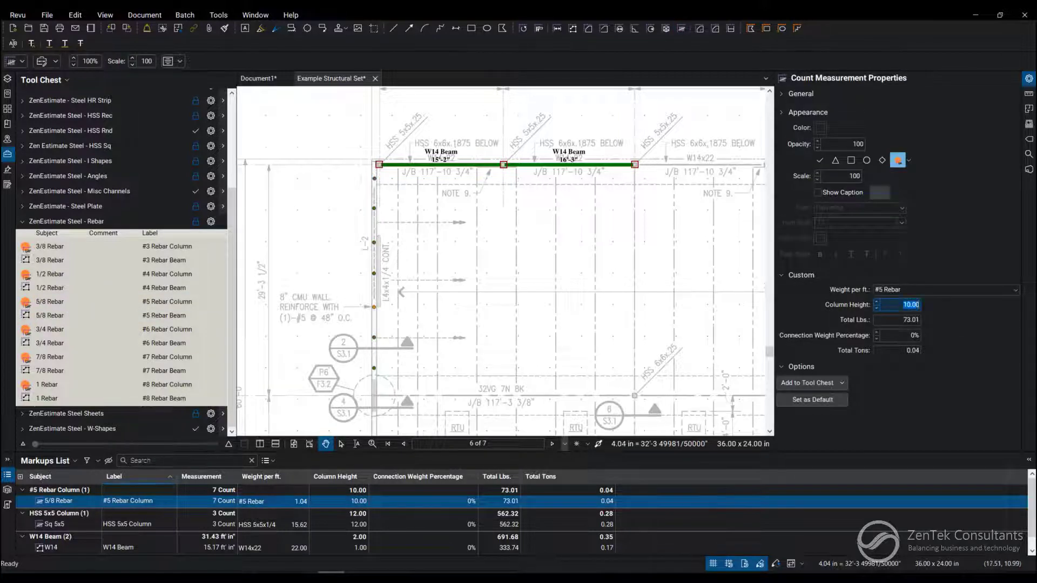
text(12)
click(573, 252)
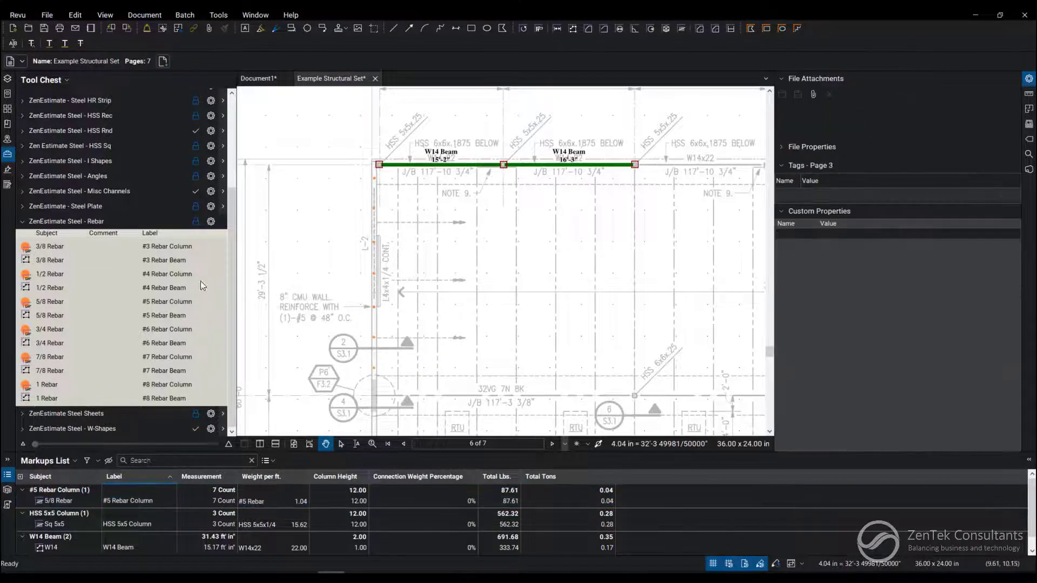
- Measure a 33'-0" #5 Rebar Beam length down the CMU wall
click(52, 318)
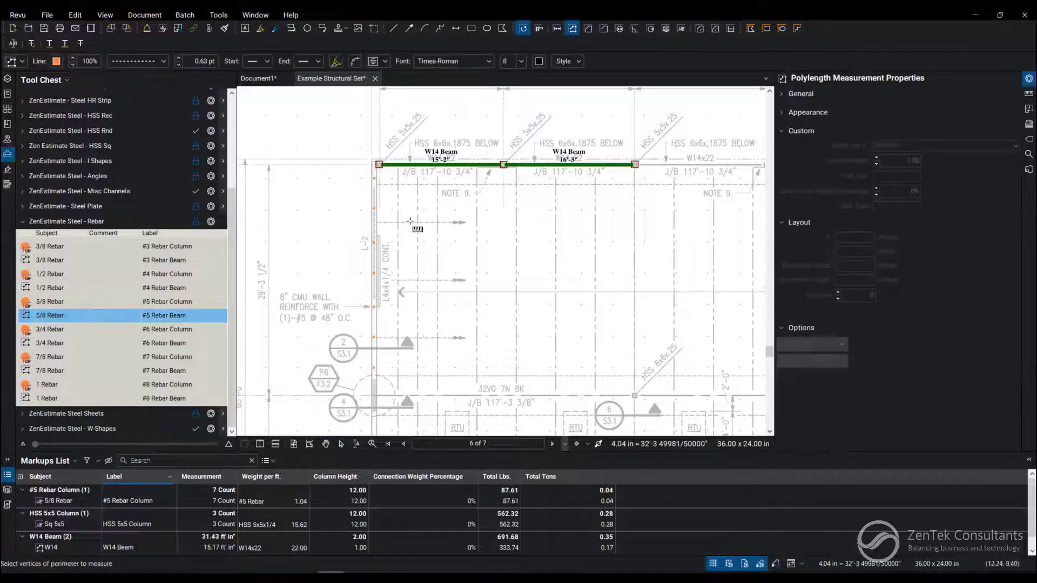
click(378, 164)
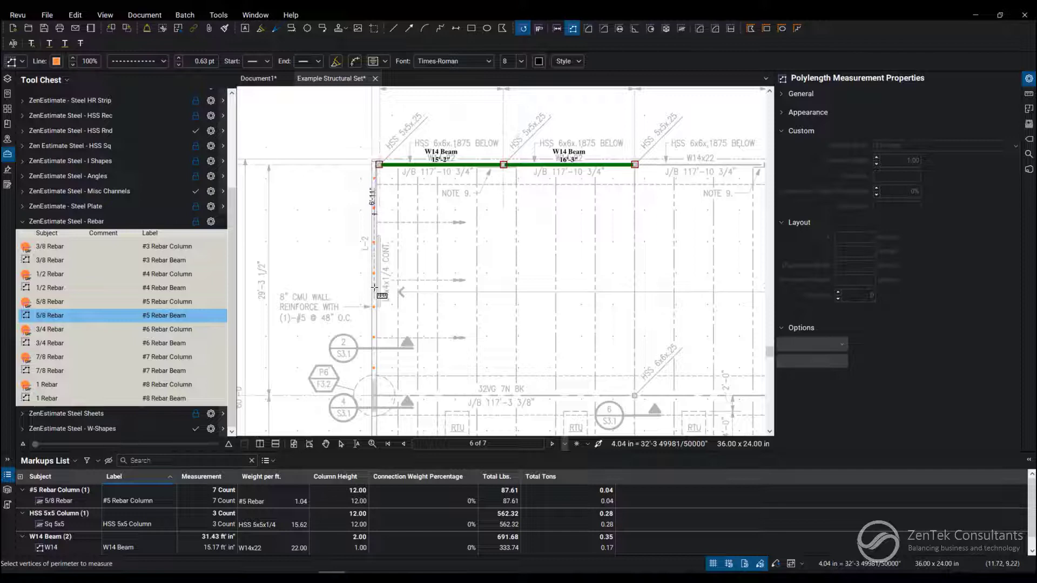
double_click(376, 420)
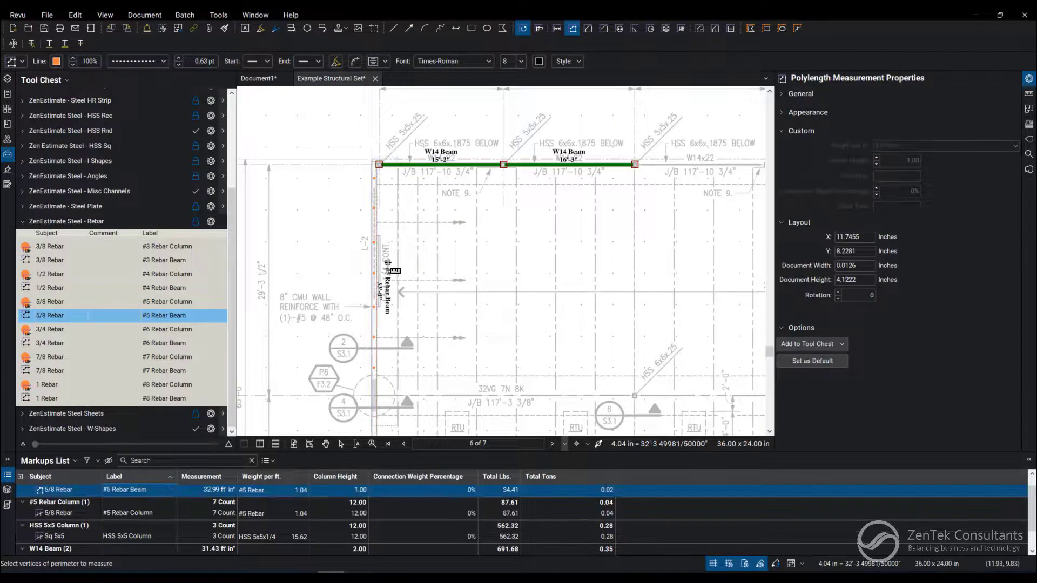
scroll(380, 273, up, 1)
key(Escape)
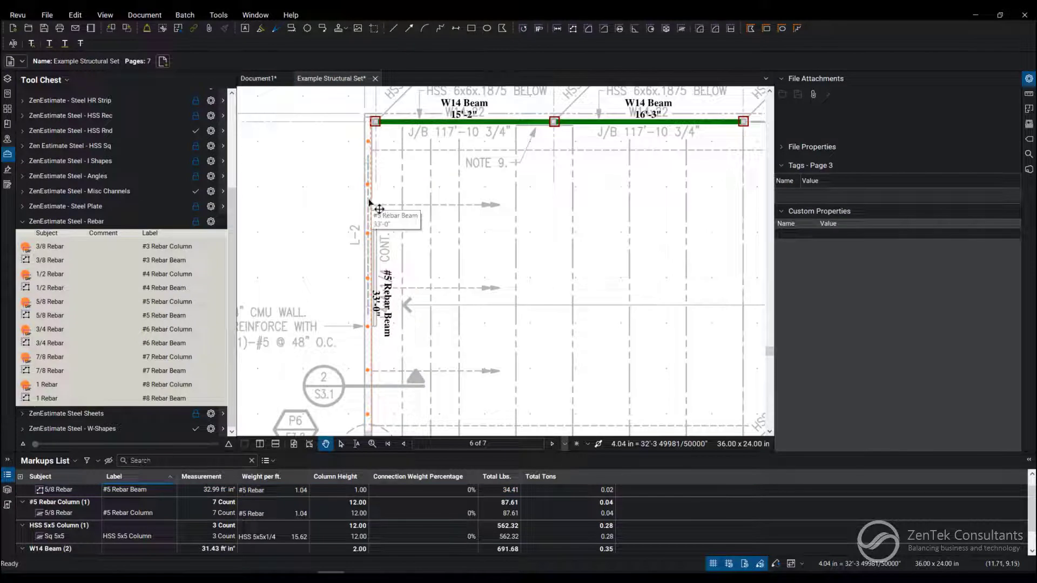
- Paste copies of the rebar length so the takeoff lists four #5 Rebar Beam entries
click(380, 209)
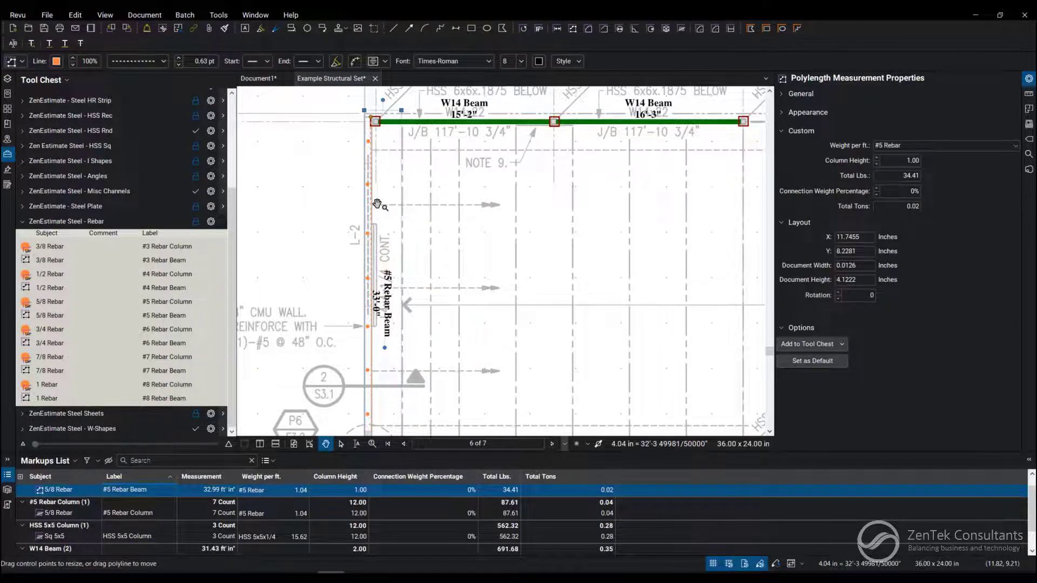
key(ctrl+shift+v)
key(ctrl+shift+v)
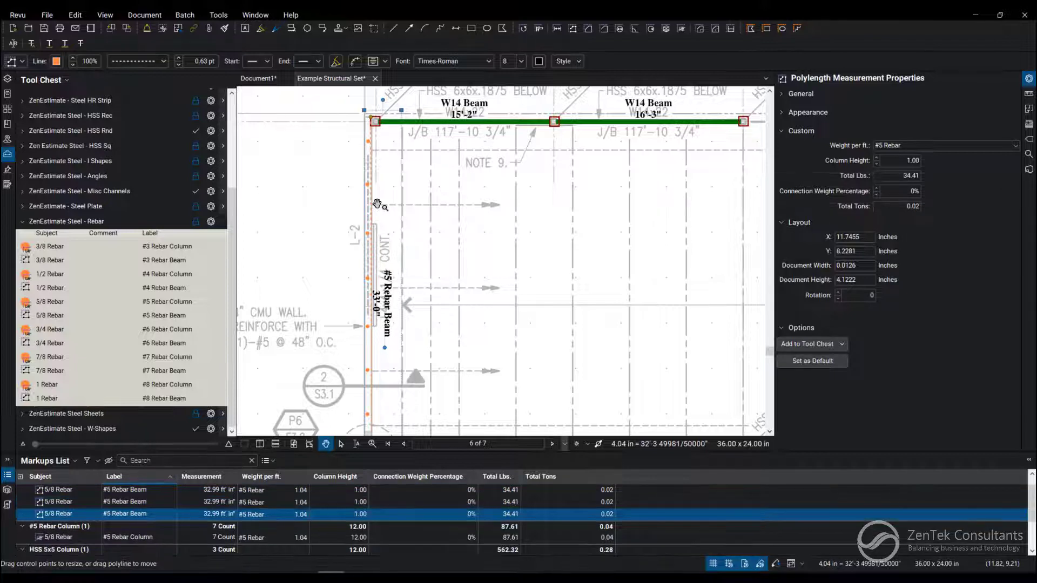
key(ctrl+shift+v)
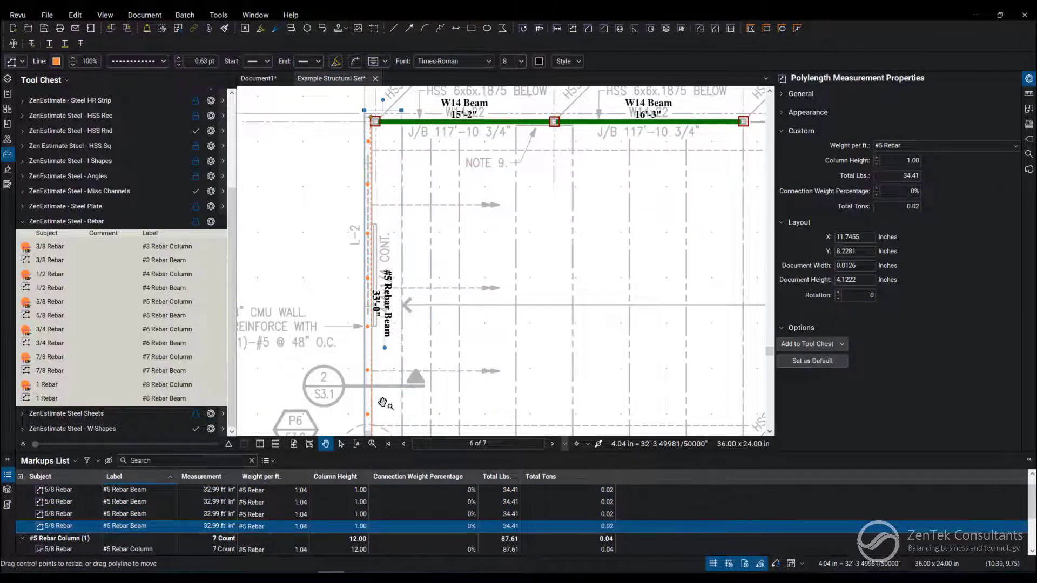
click(408, 304)
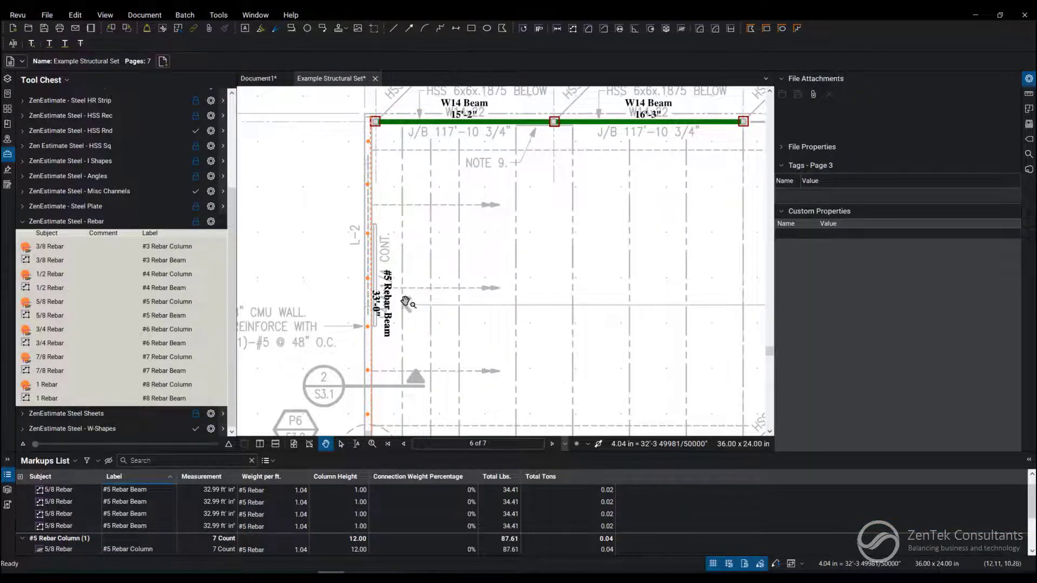
- Trace a 1,511 sf Flattened 1-1/2 grating area around the bay
click(21, 221)
scroll(545, 290, down, 1)
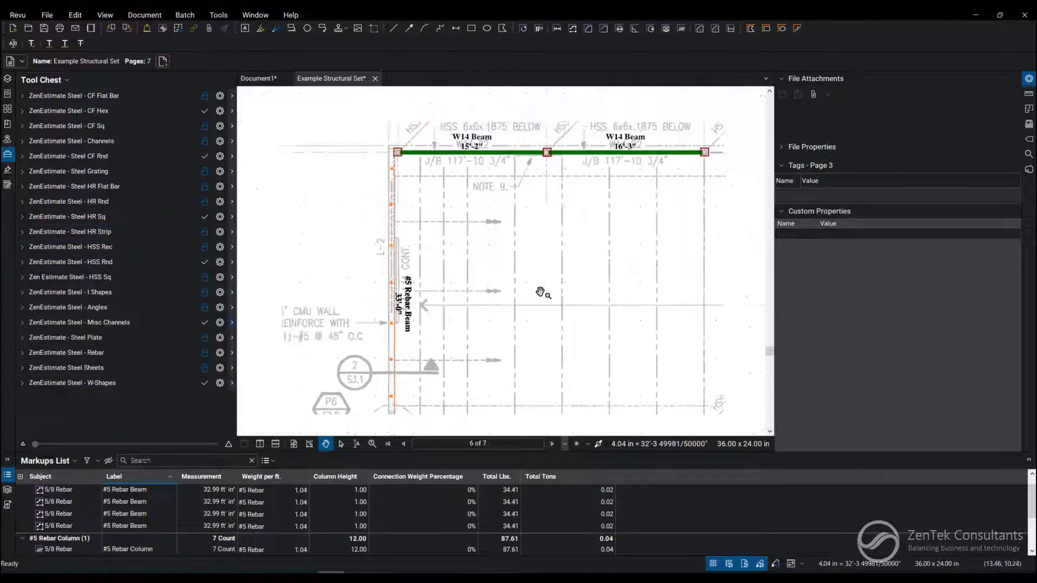
drag(545, 290, 413, 256)
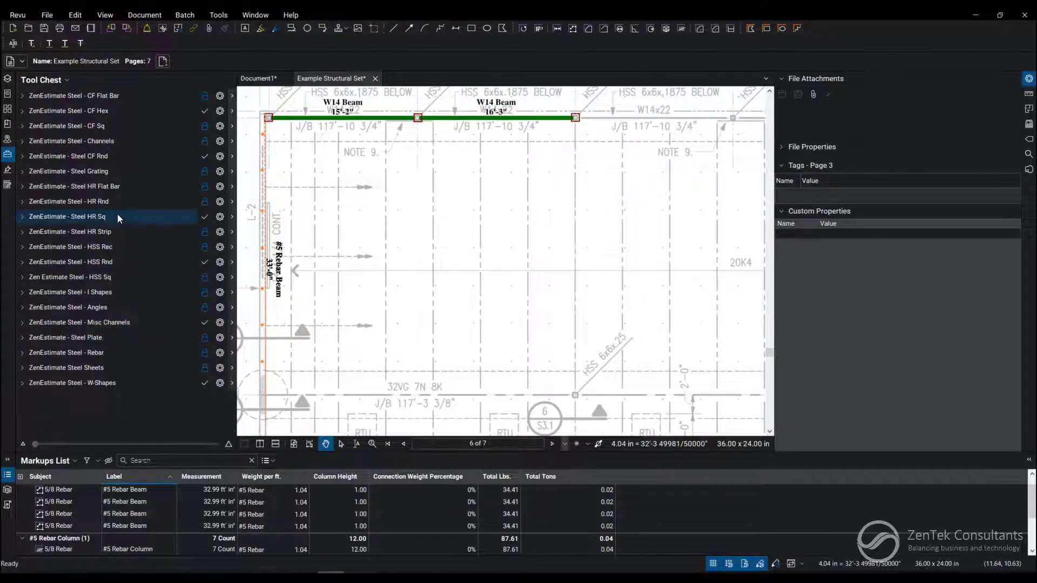
click(22, 171)
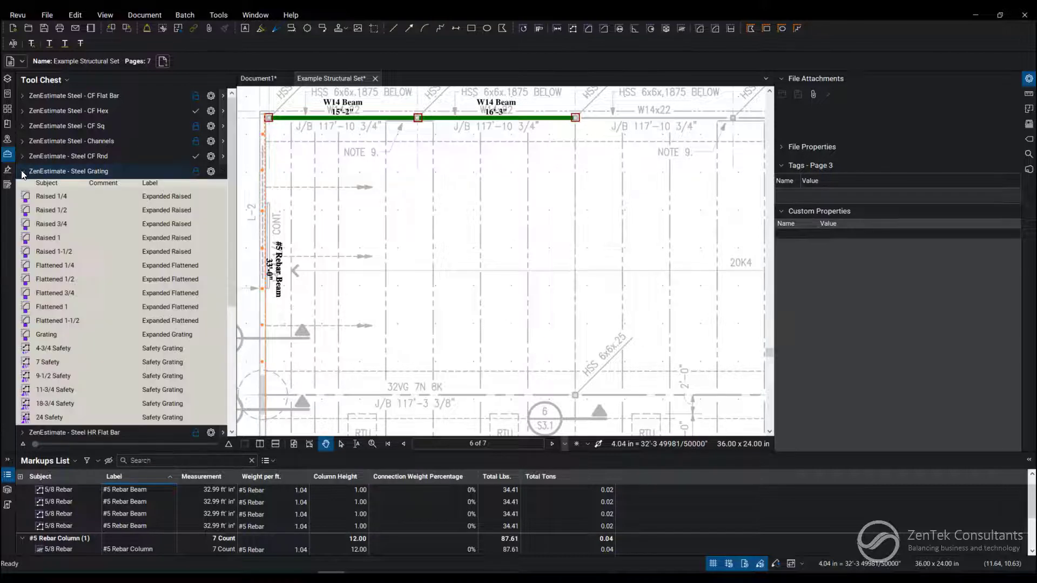
click(69, 322)
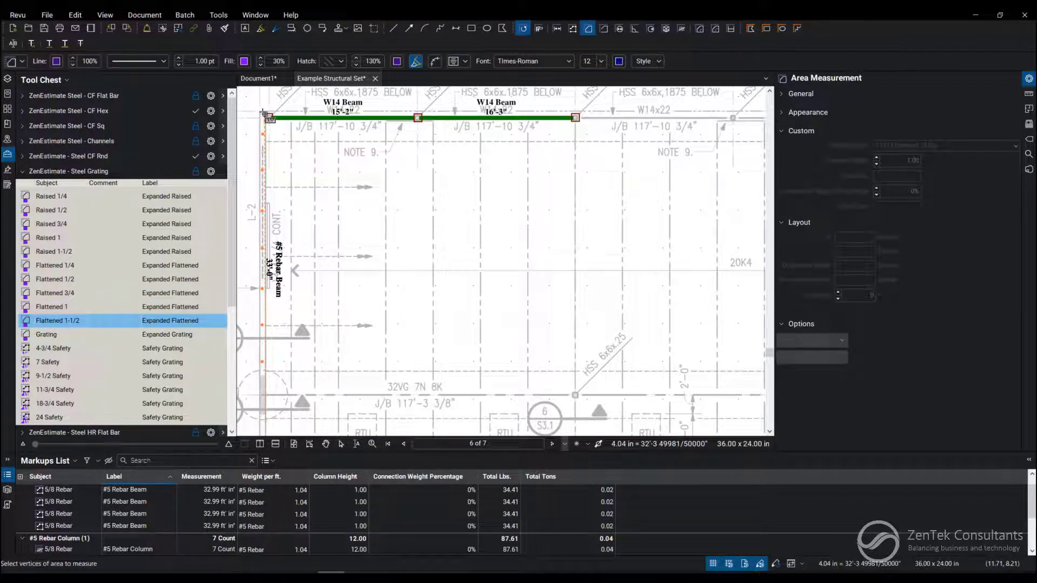
click(269, 118)
click(733, 117)
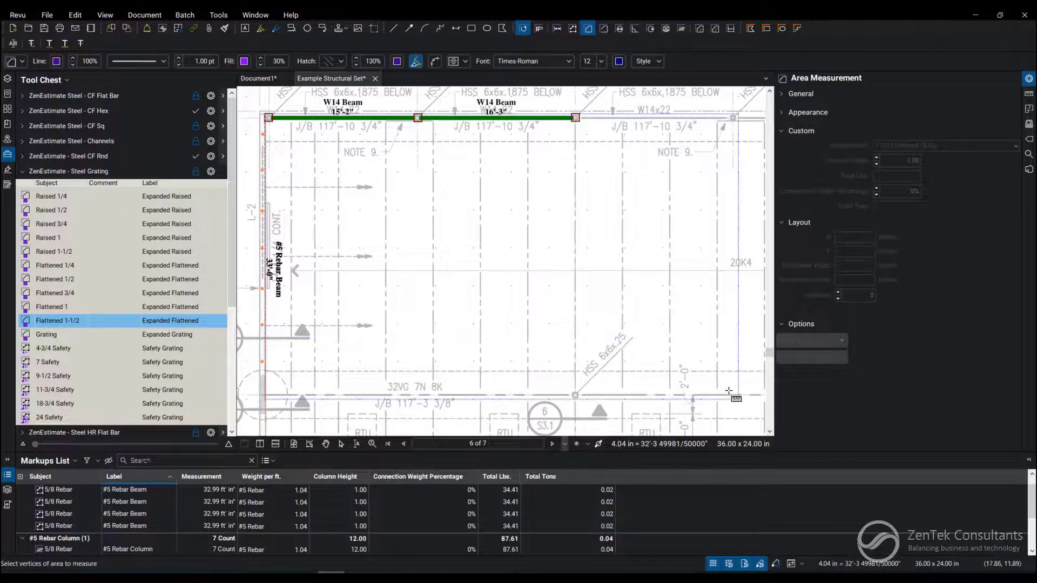
double_click(734, 398)
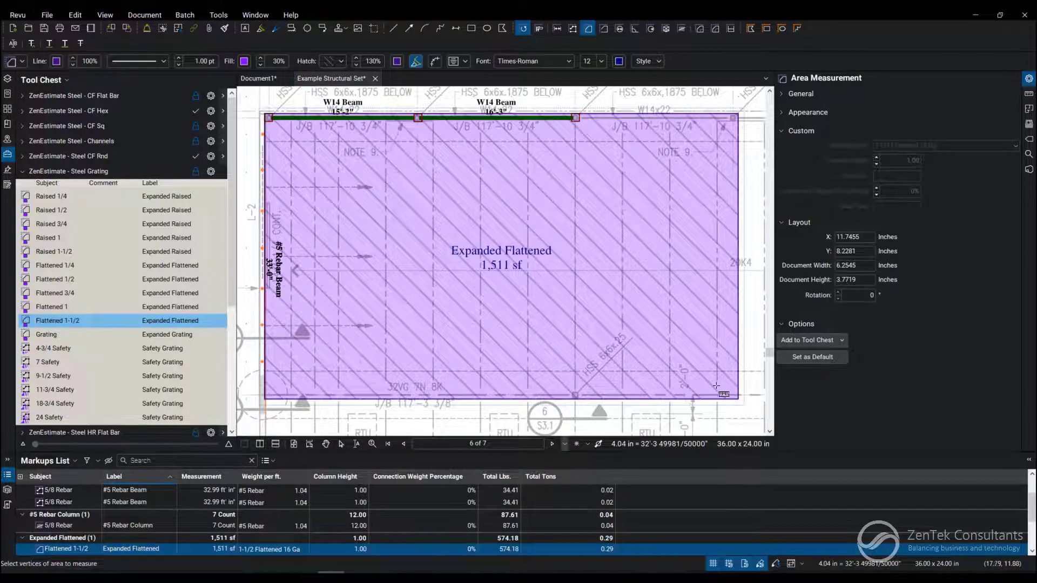
key(Escape)
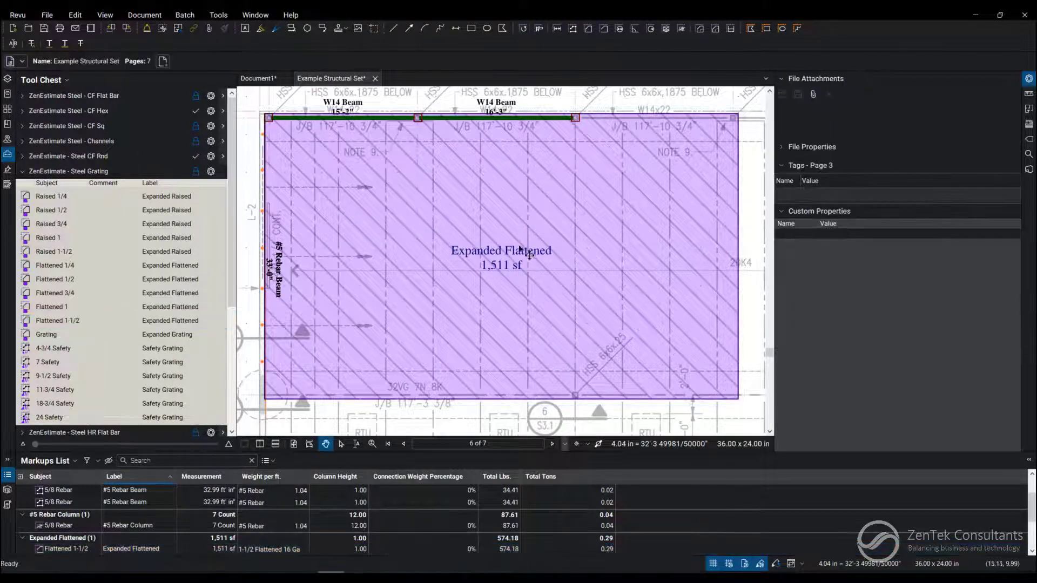
- Weight the grating area 1-1/2 Flattened 9 Ga, totalling 1,707.43 lbs
click(523, 251)
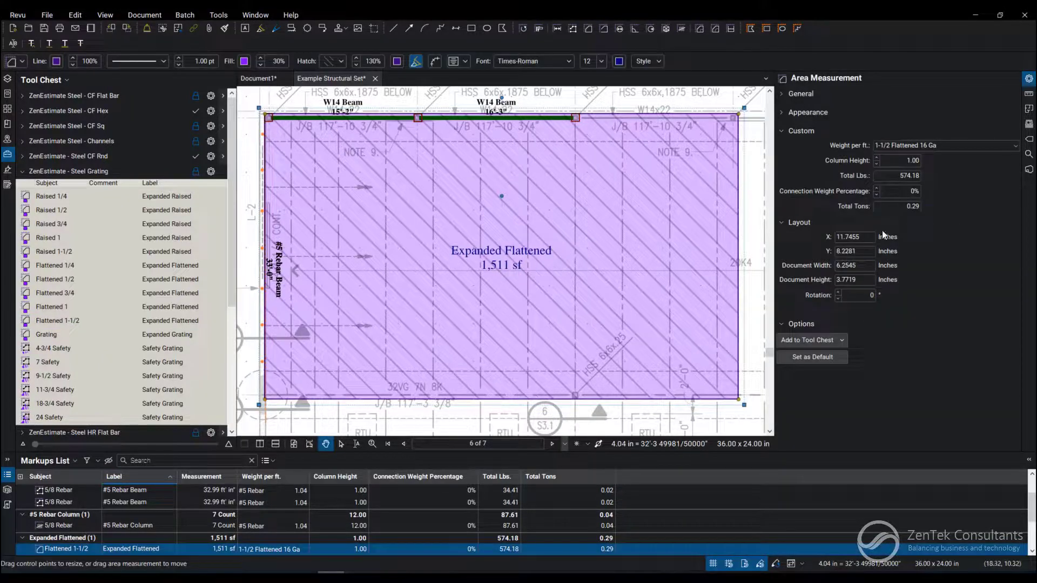
click(975, 149)
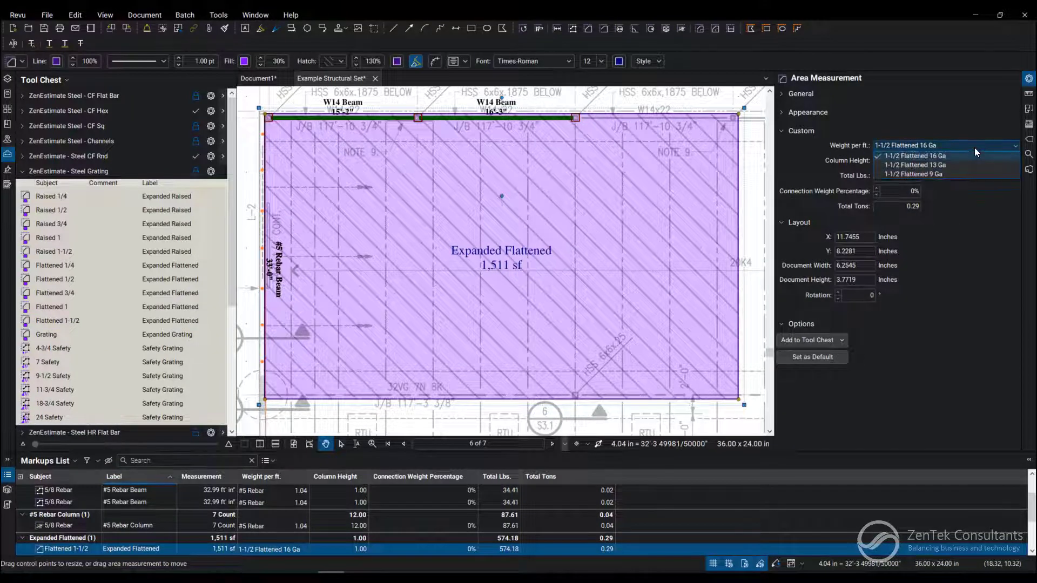
click(956, 172)
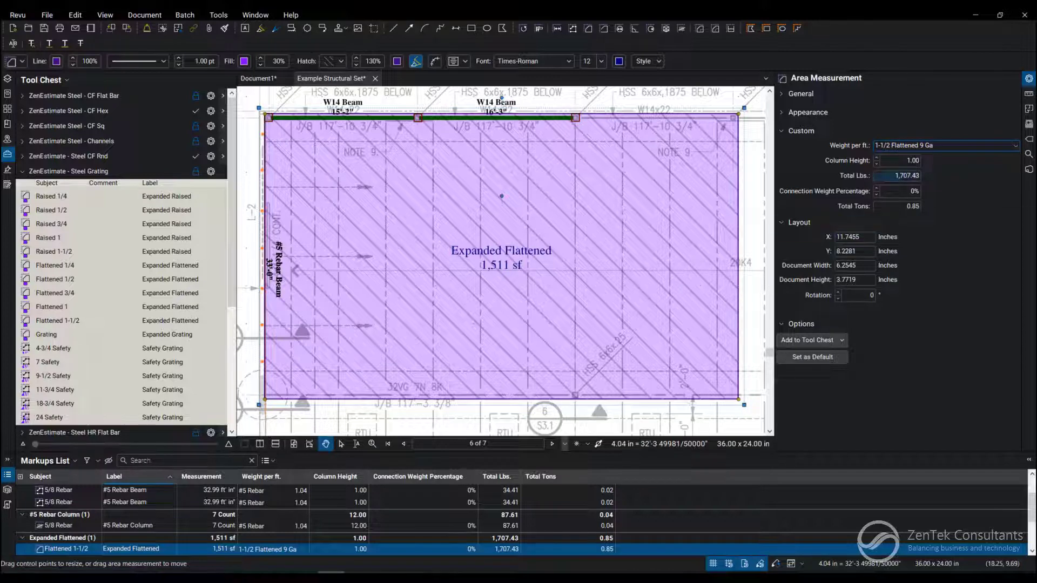
click(758, 419)
scroll(314, 244, down, 2)
scroll(317, 253, up, 2)
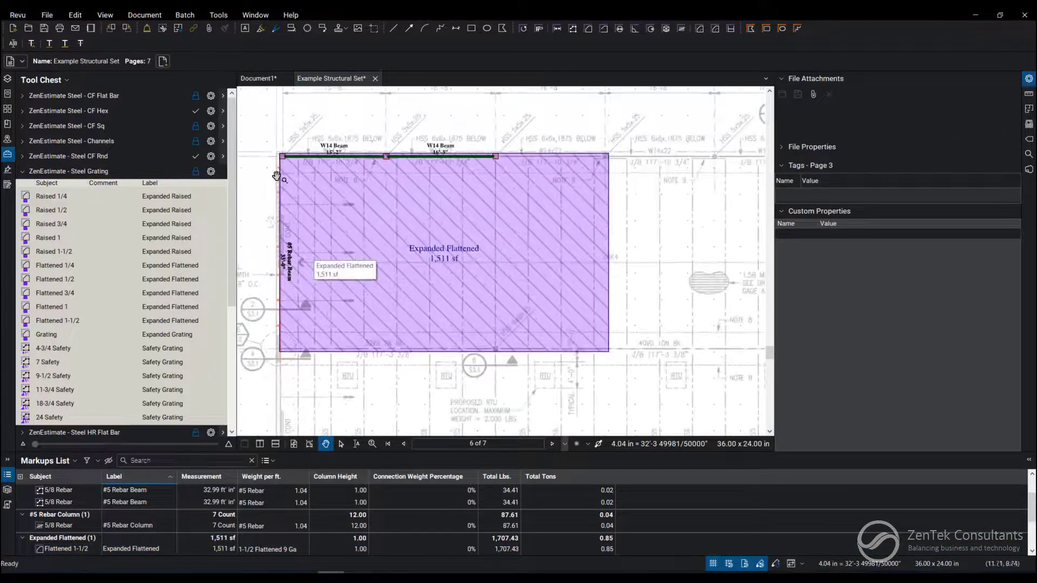
- Hide the Steel Grating and Structural Steel layers, then return to the Tool Chest
drag(278, 183, 287, 195)
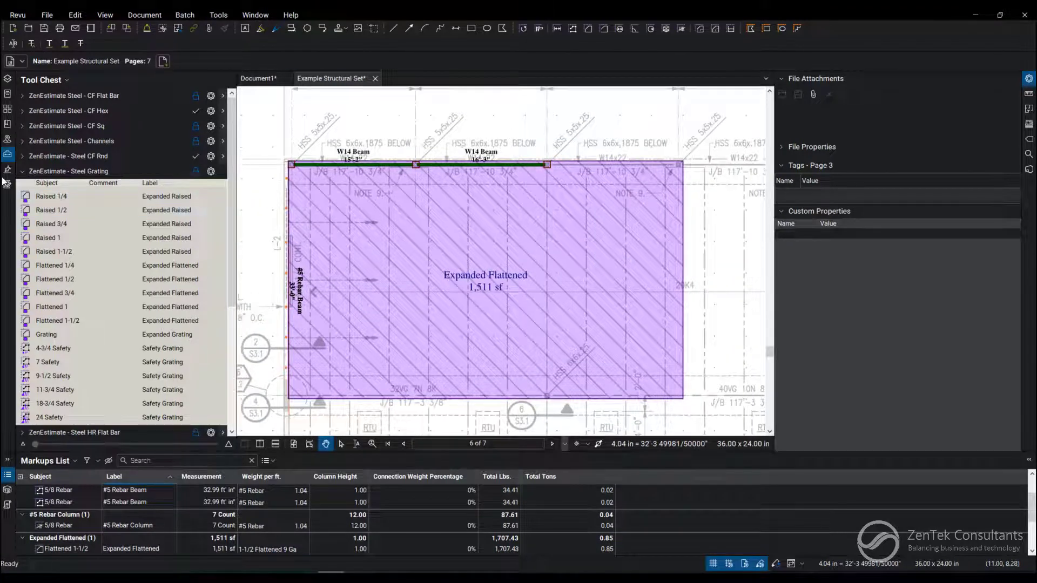
click(22, 171)
scroll(340, 166, up, 2)
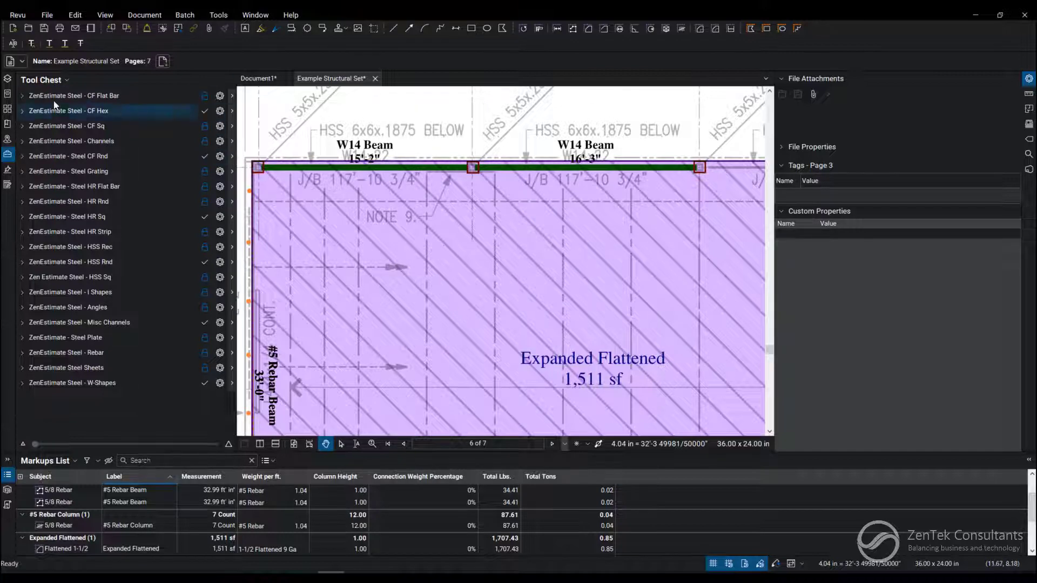
click(9, 80)
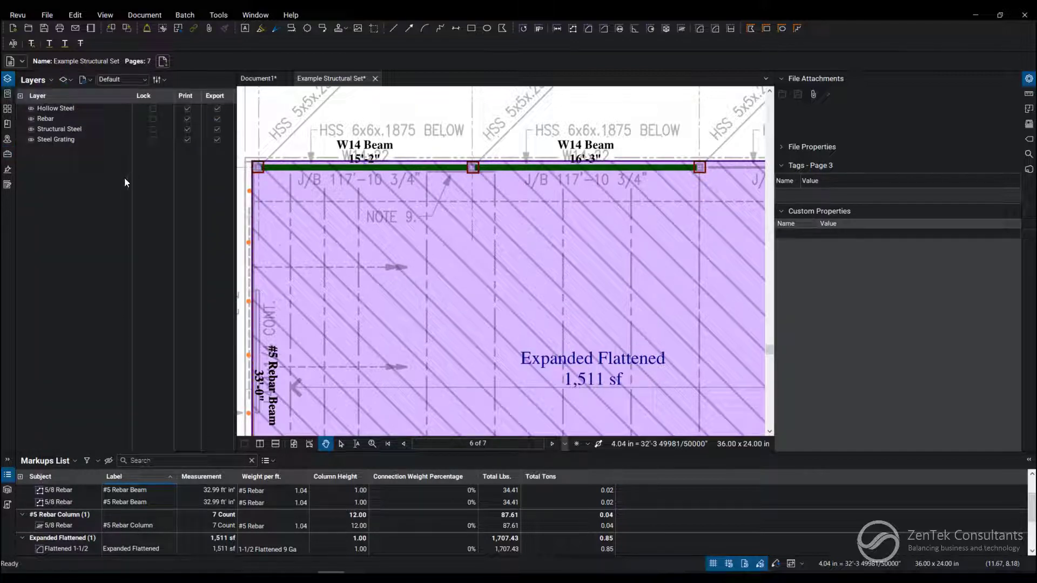
click(32, 140)
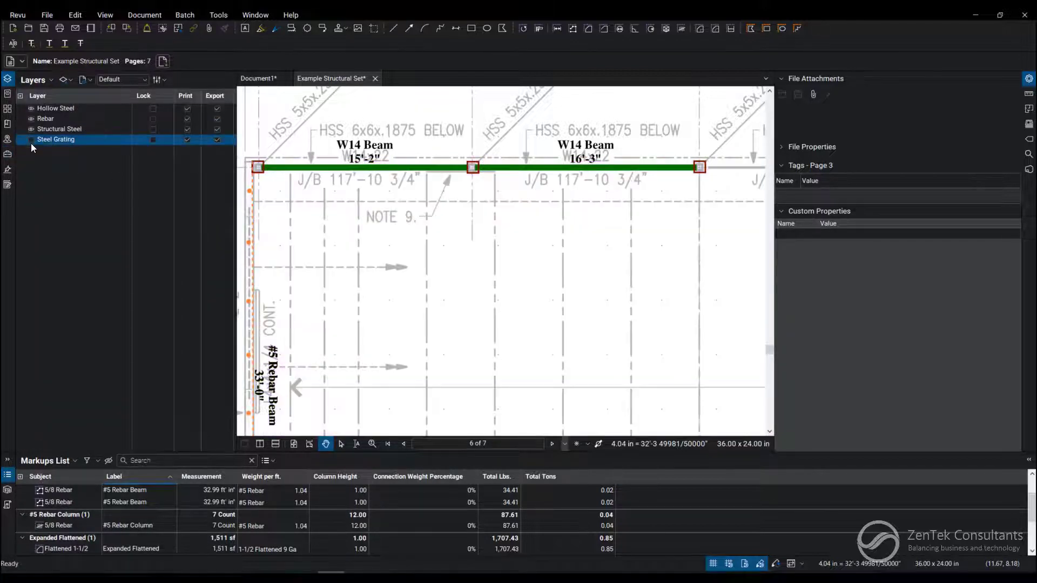
click(31, 129)
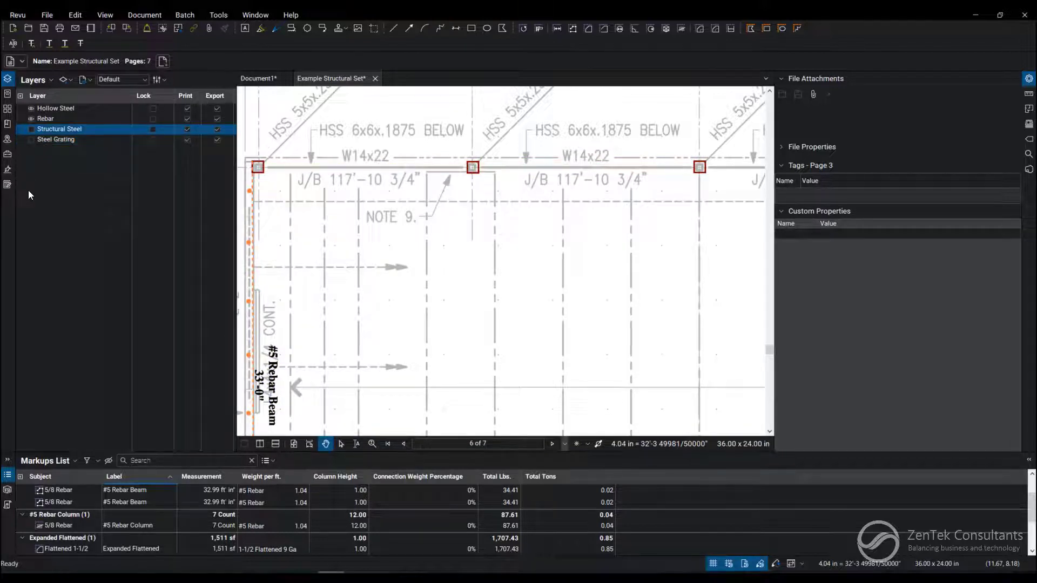
click(7, 157)
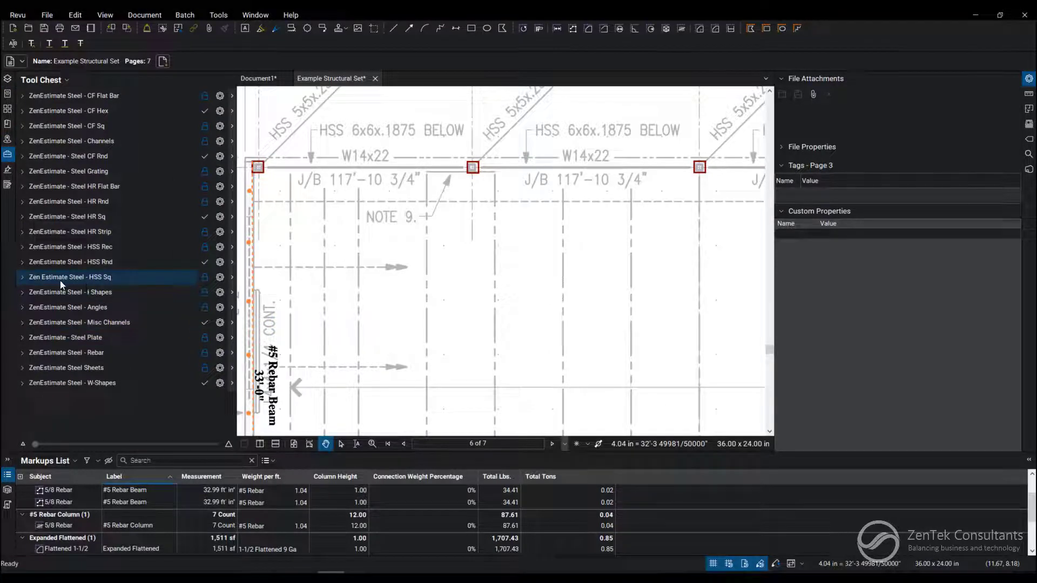
- Measure a 15'-2" HSS 6x6 Beam across the first bay, weighted HSS 6x6x3/16 (220.42 lbs)
click(21, 277)
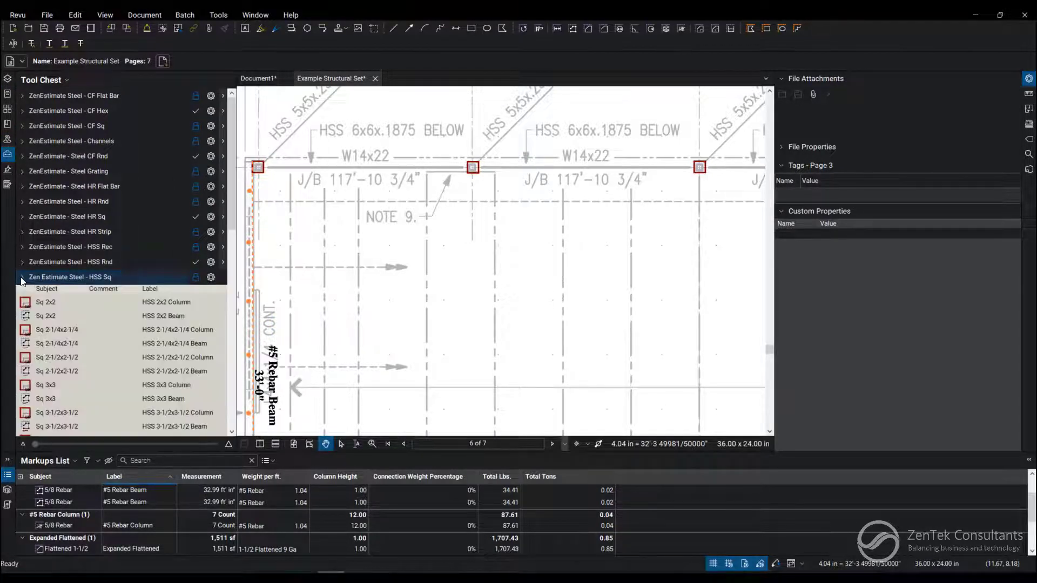
scroll(99, 345, down, 5)
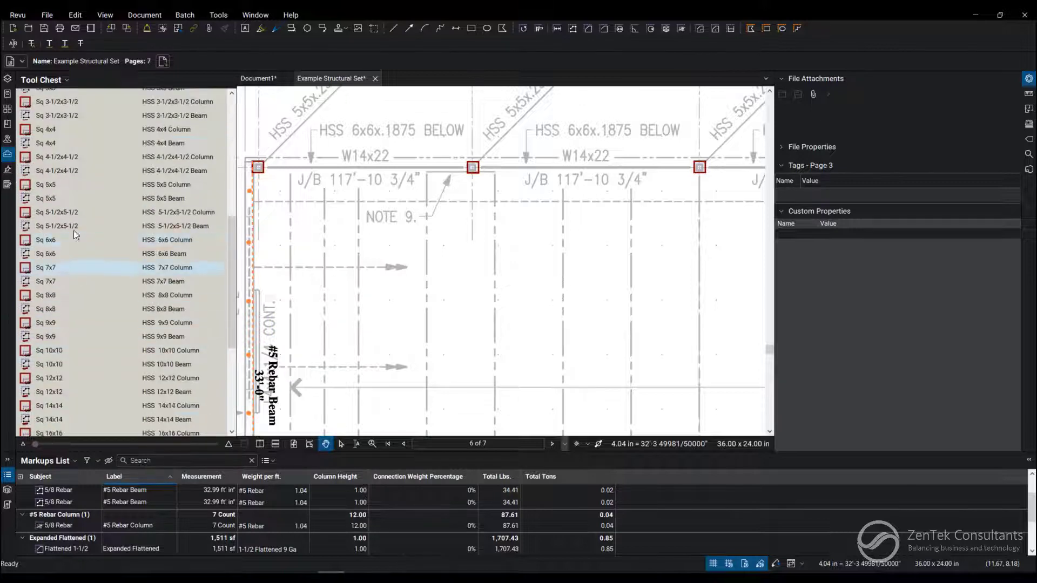
click(58, 252)
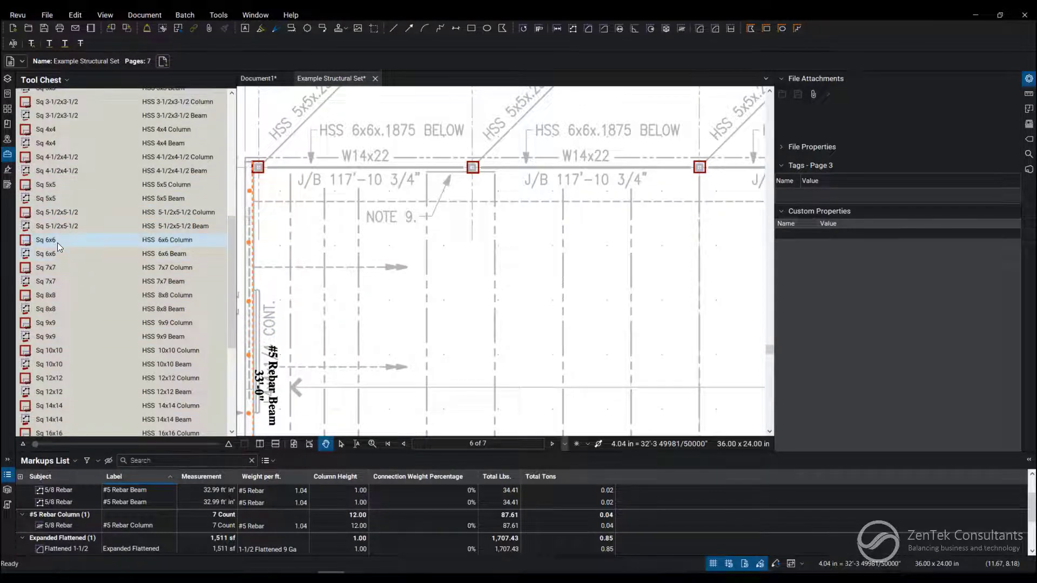
click(56, 253)
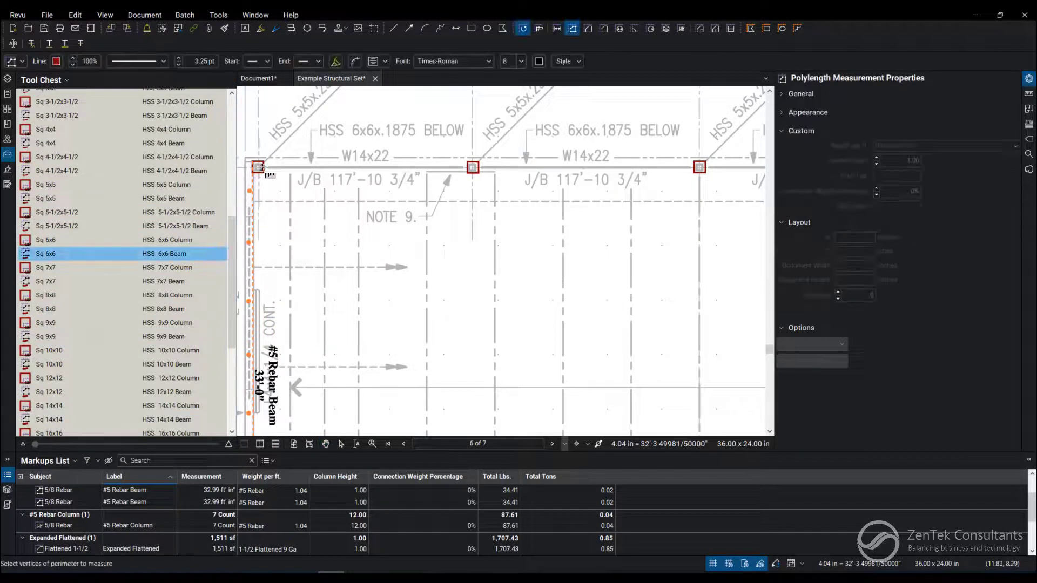
click(258, 168)
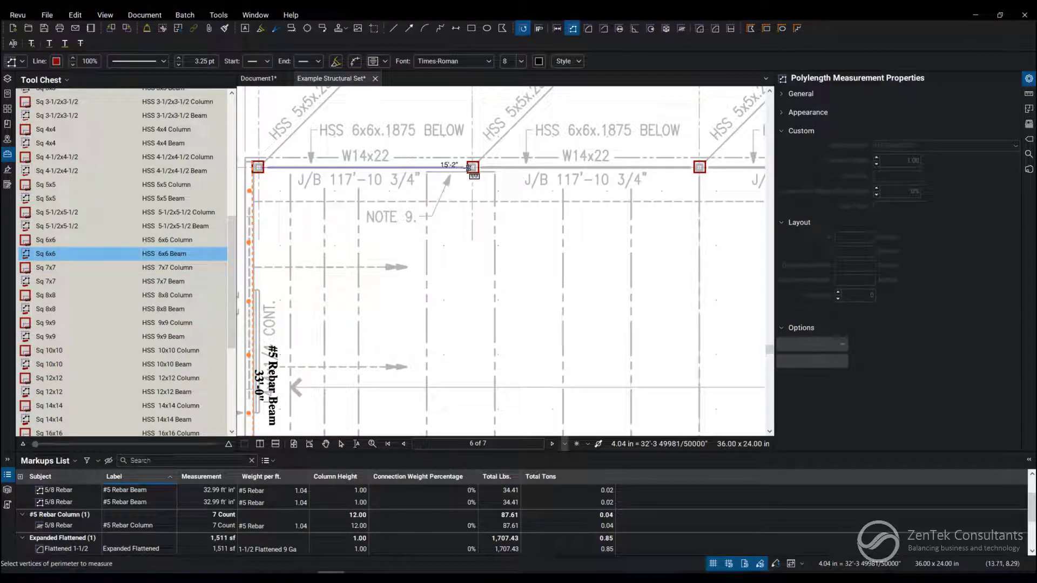
double_click(474, 167)
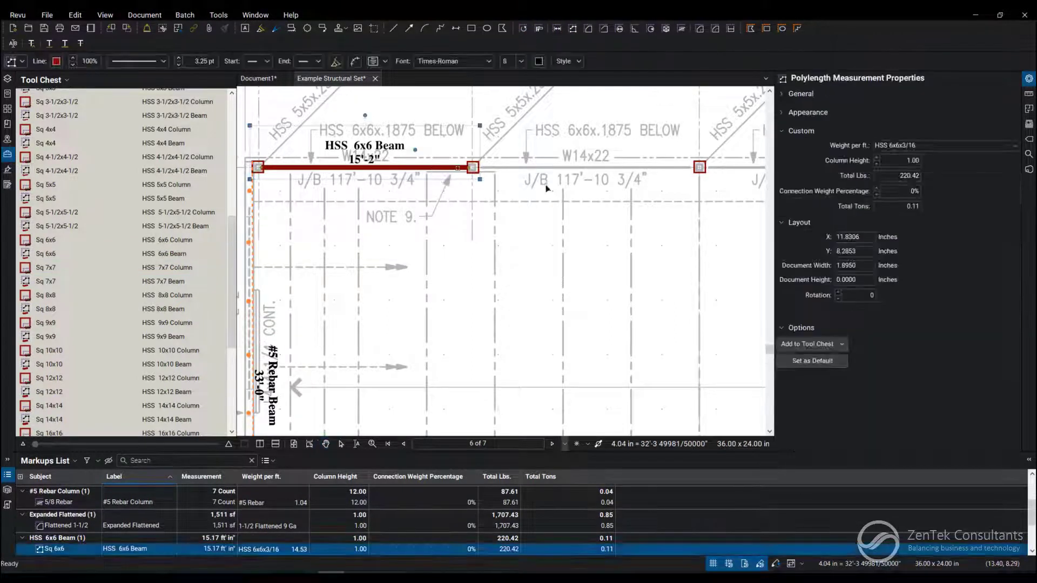
click(940, 147)
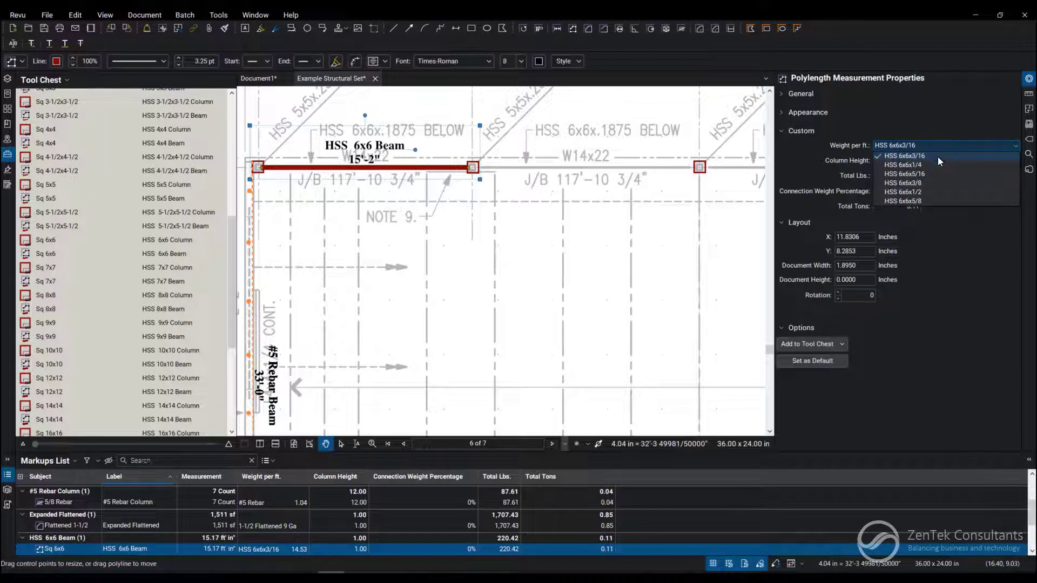
click(935, 156)
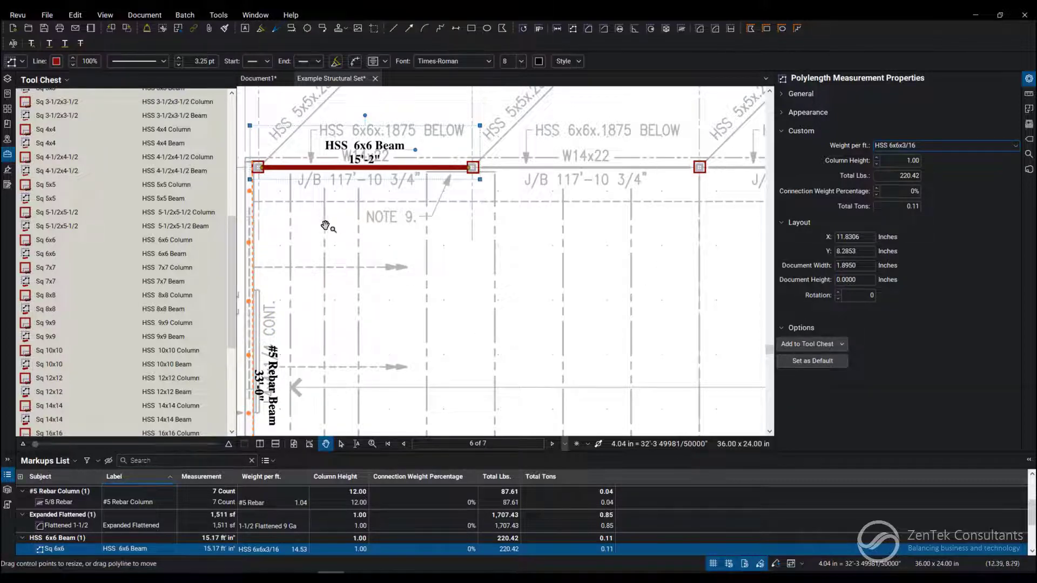
click(601, 316)
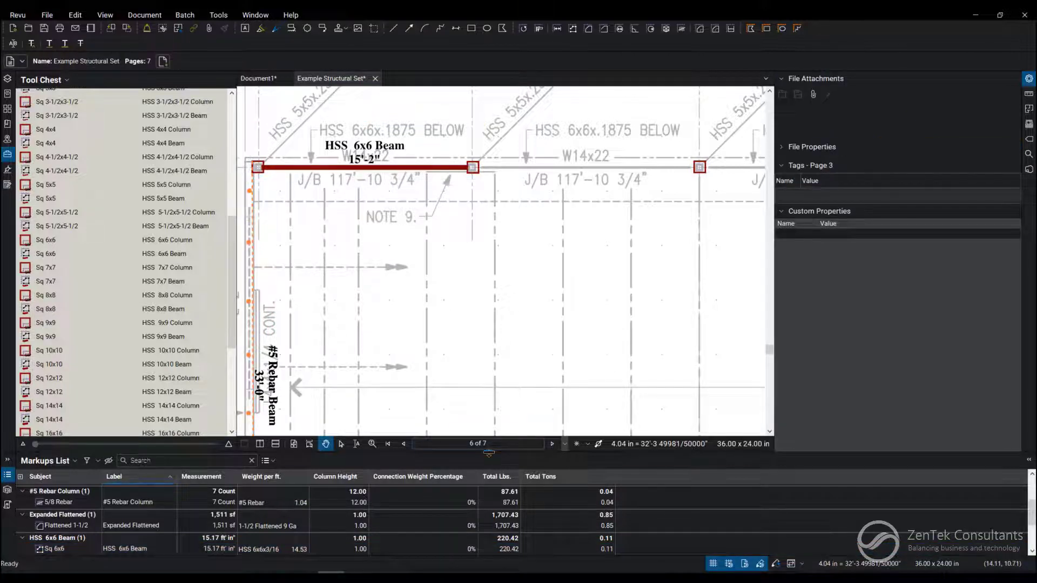
- Export the Markups List takeoff totals as a CSV summary that opens in Excel
drag(490, 453, 495, 347)
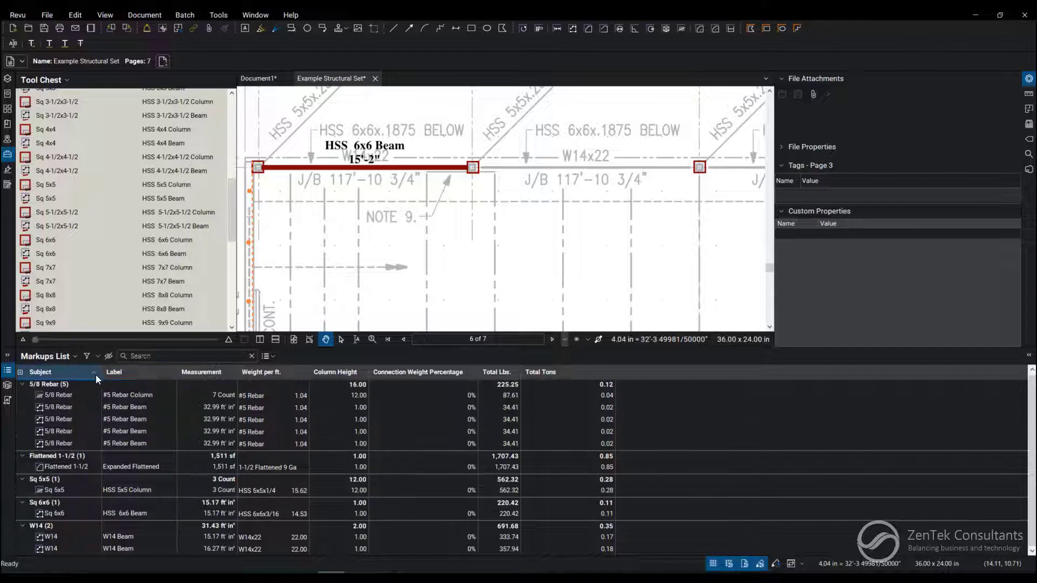
scroll(122, 373, up, 1)
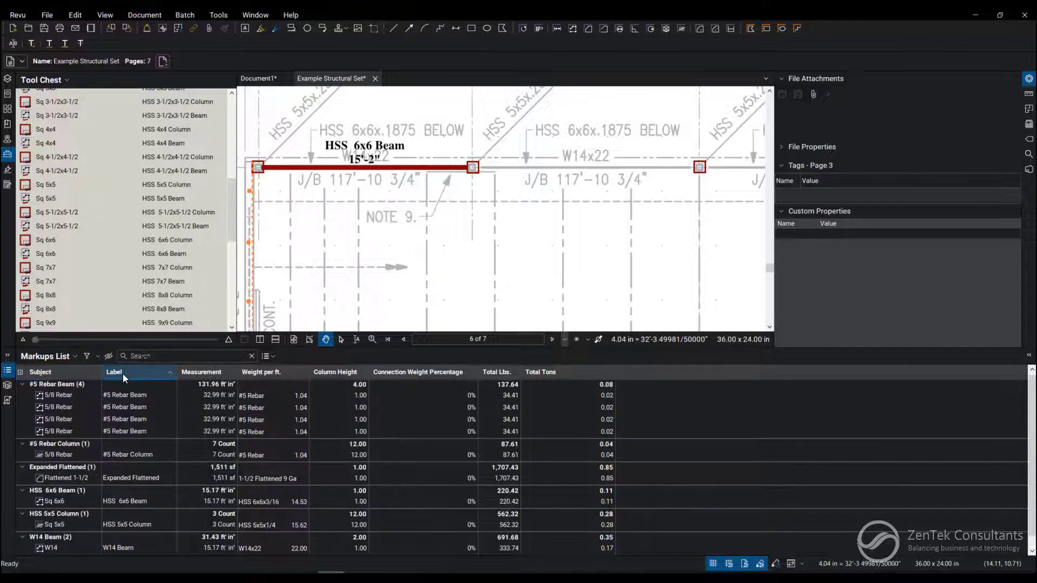
click(271, 358)
click(284, 373)
click(616, 510)
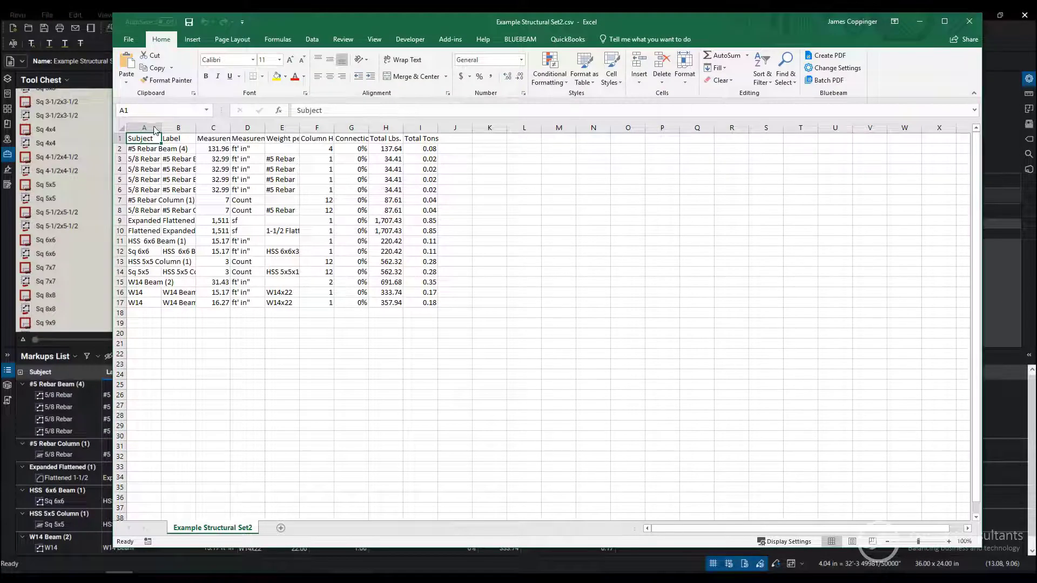
- AutoFit columns A through I so every subject, label, weight and total reads fully
drag(144, 127, 414, 127)
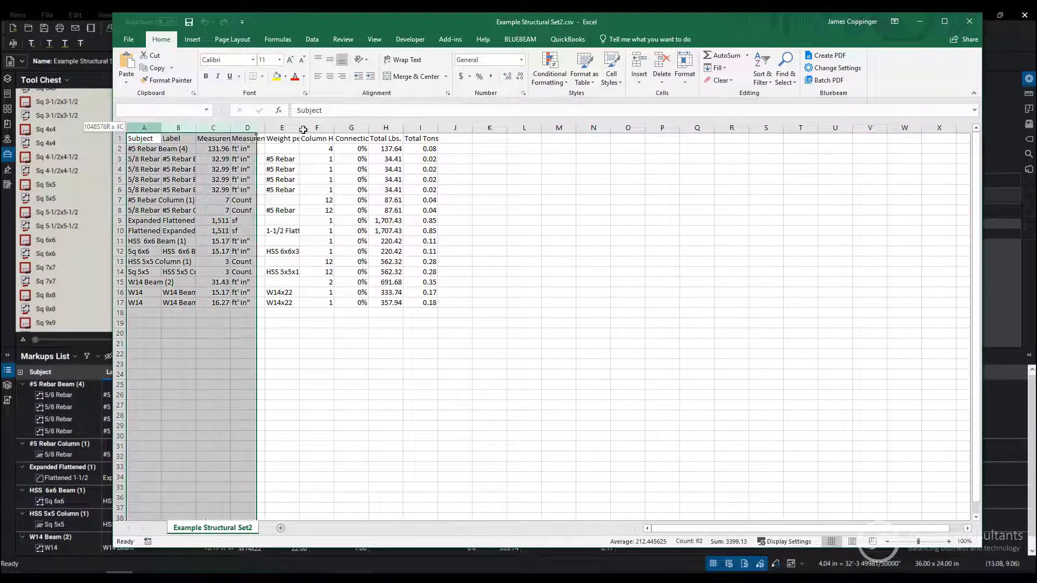
double_click(402, 127)
click(501, 323)
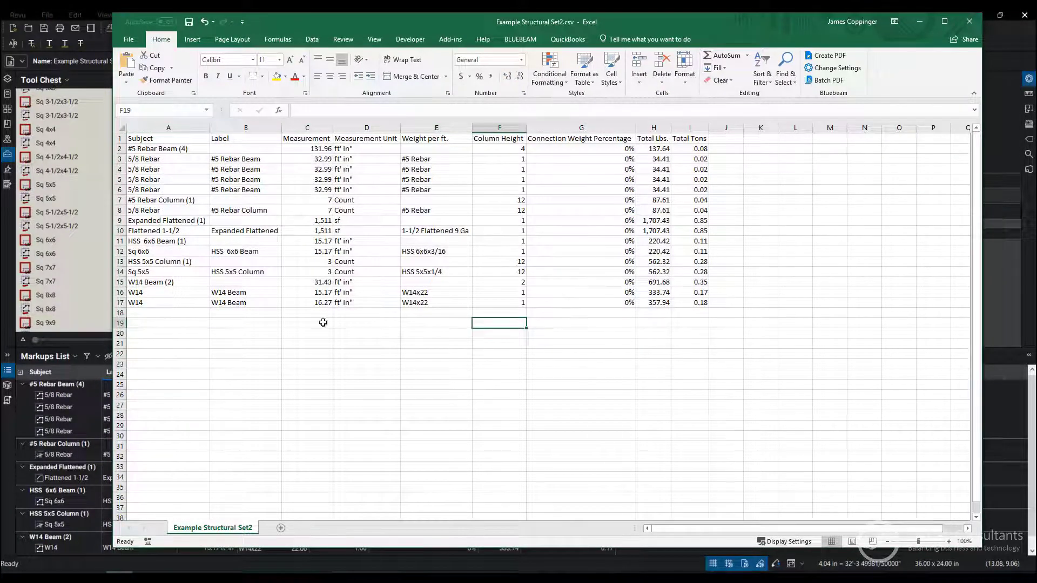